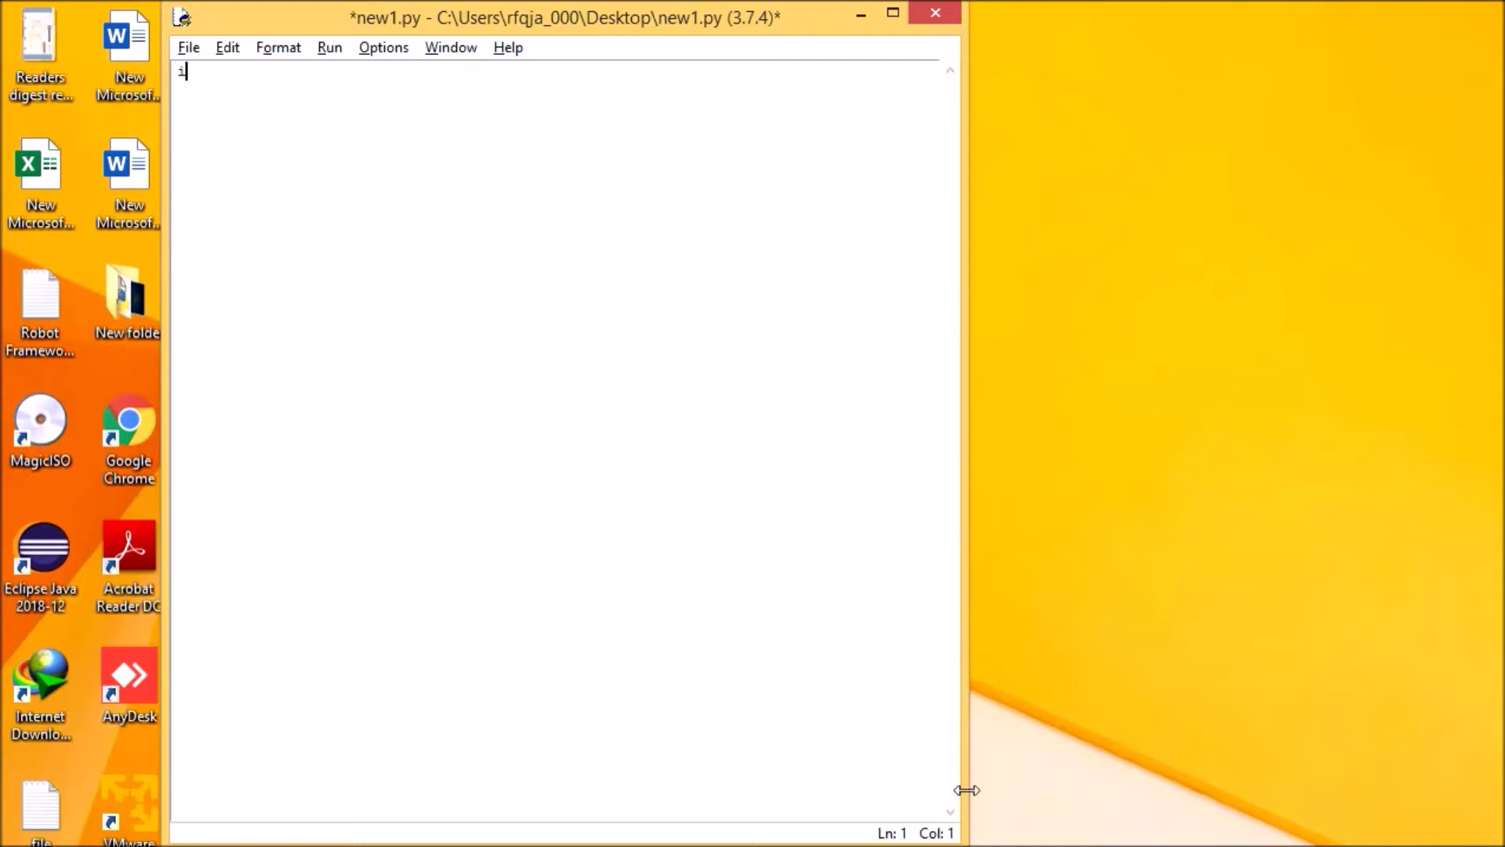
text(from)
text(subproce)
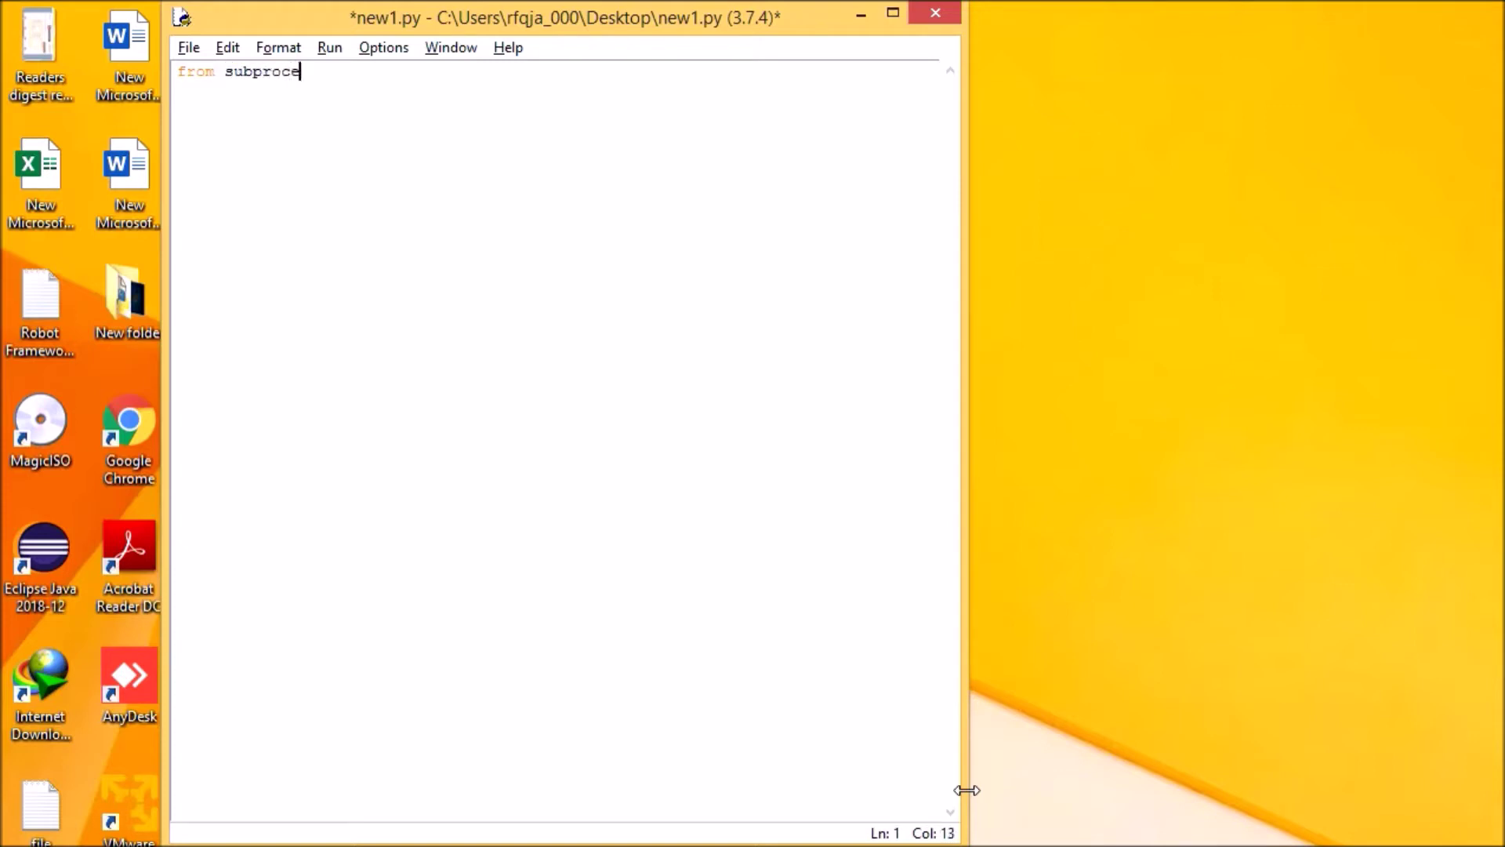
text(ss import c)
text(all)
Write 'from subprocess import call', then src = "C:\Intel" and dest = "C:\File".
key(Return)
key(Return)
text(sr)
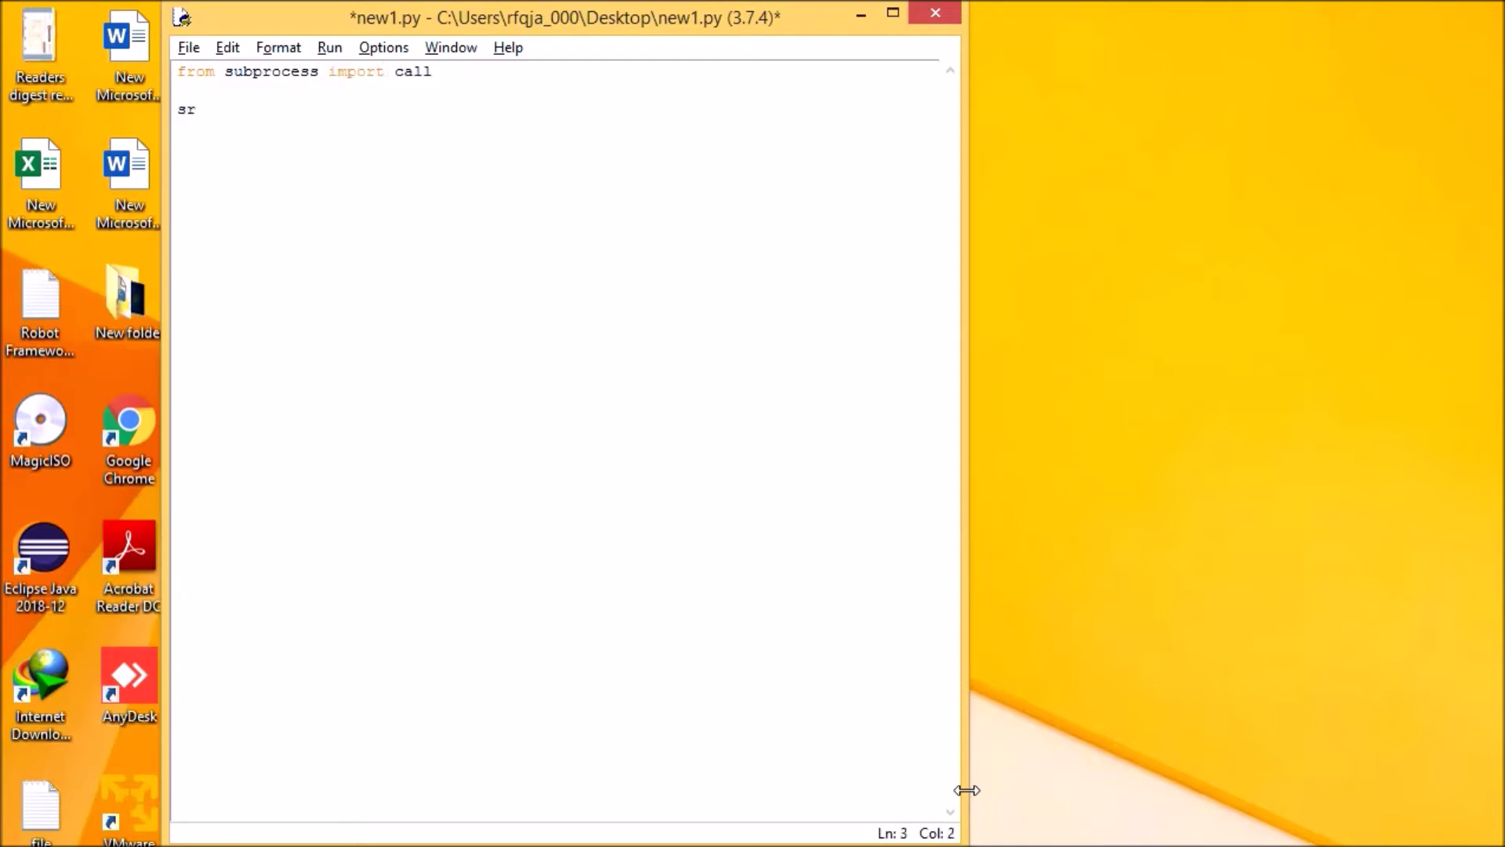
text(c= "C)
text(:\)
text(Inte)
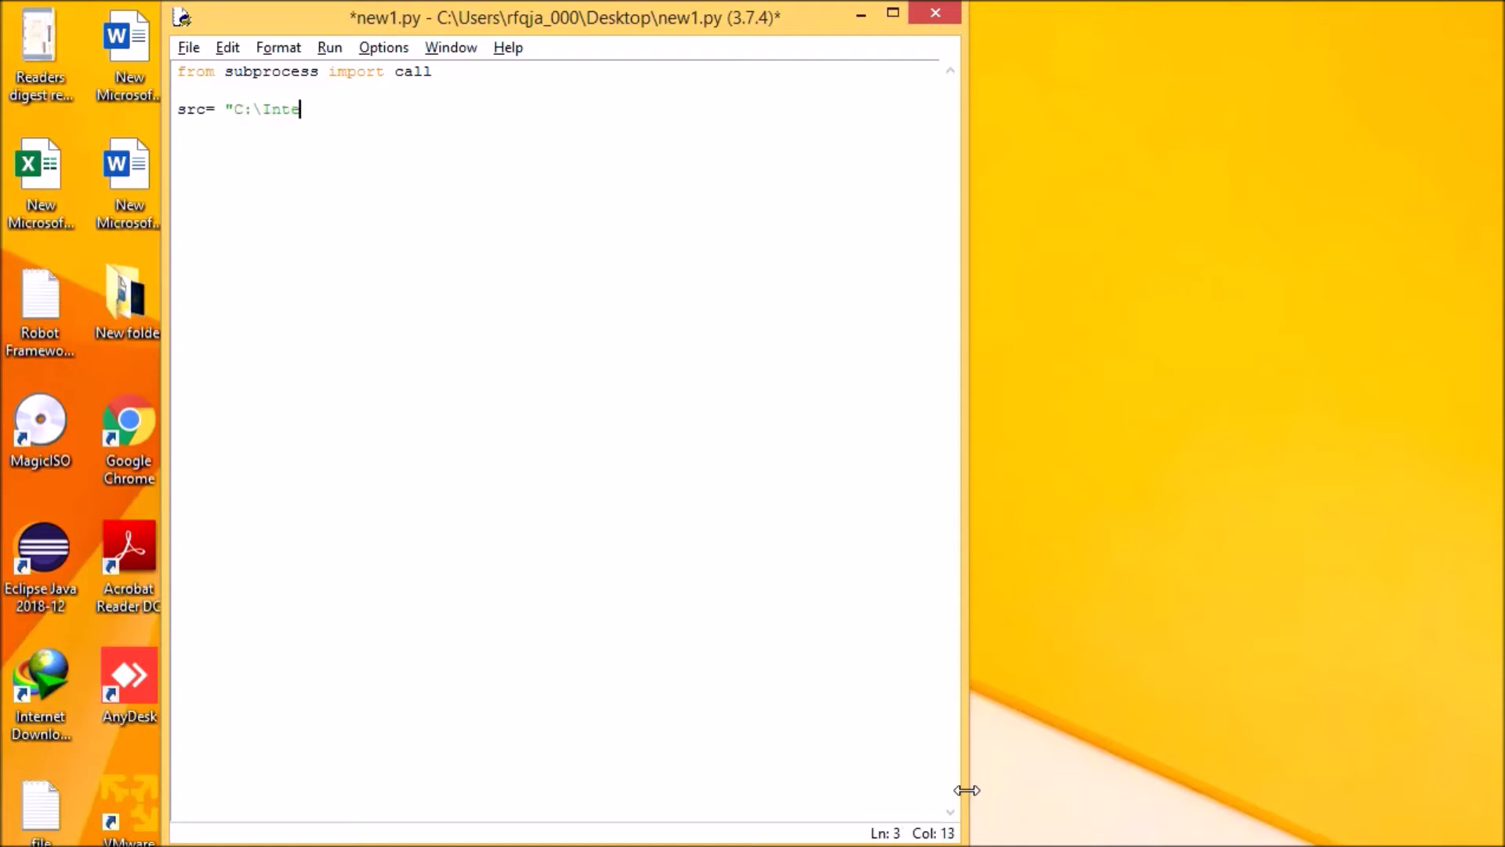
text(l)
text(")
key(Return)
text(dest )
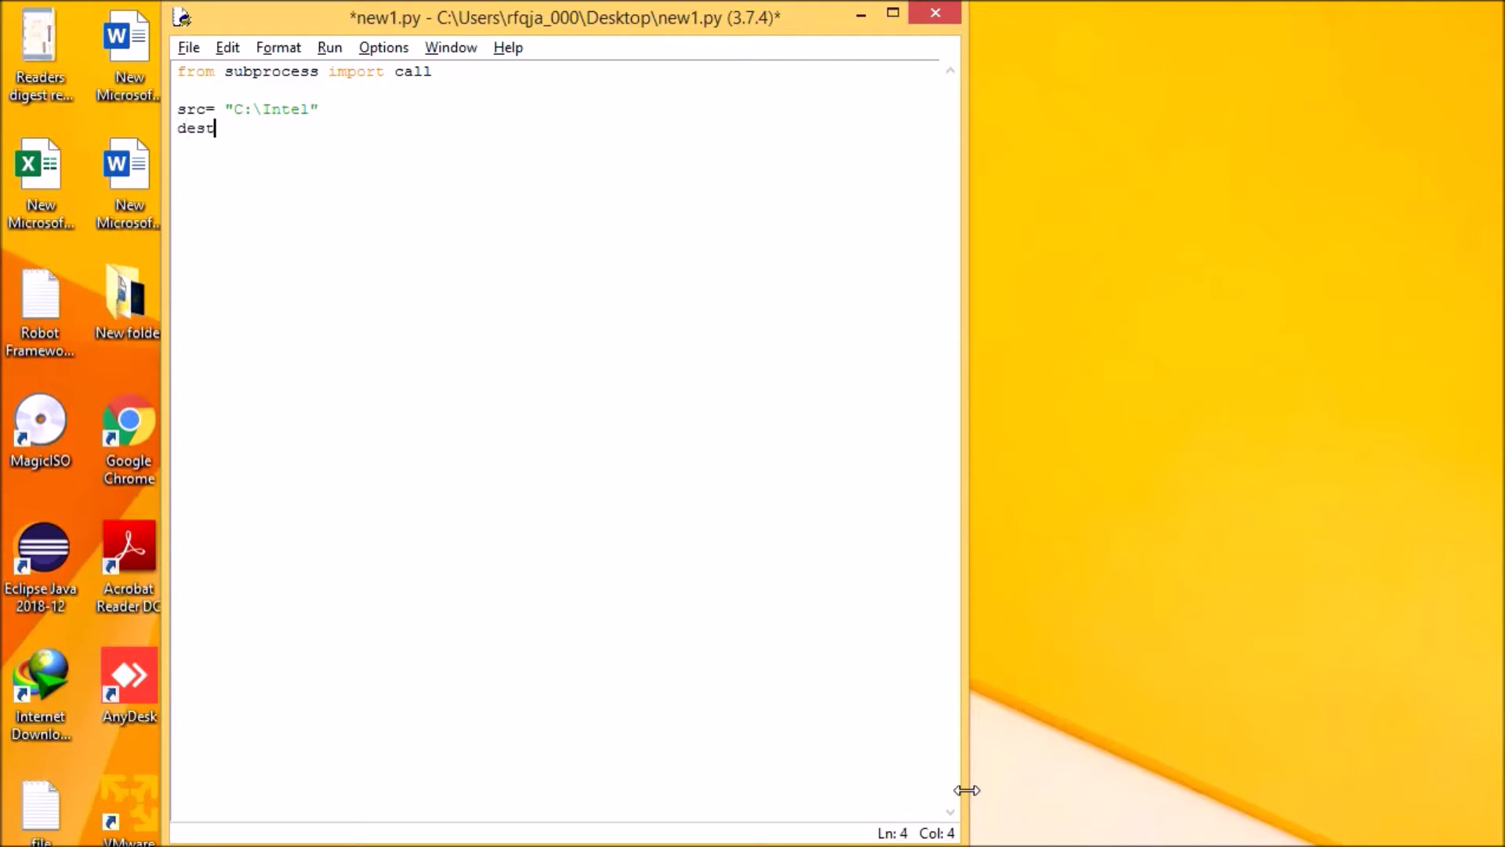
text(=")
text(C:\)
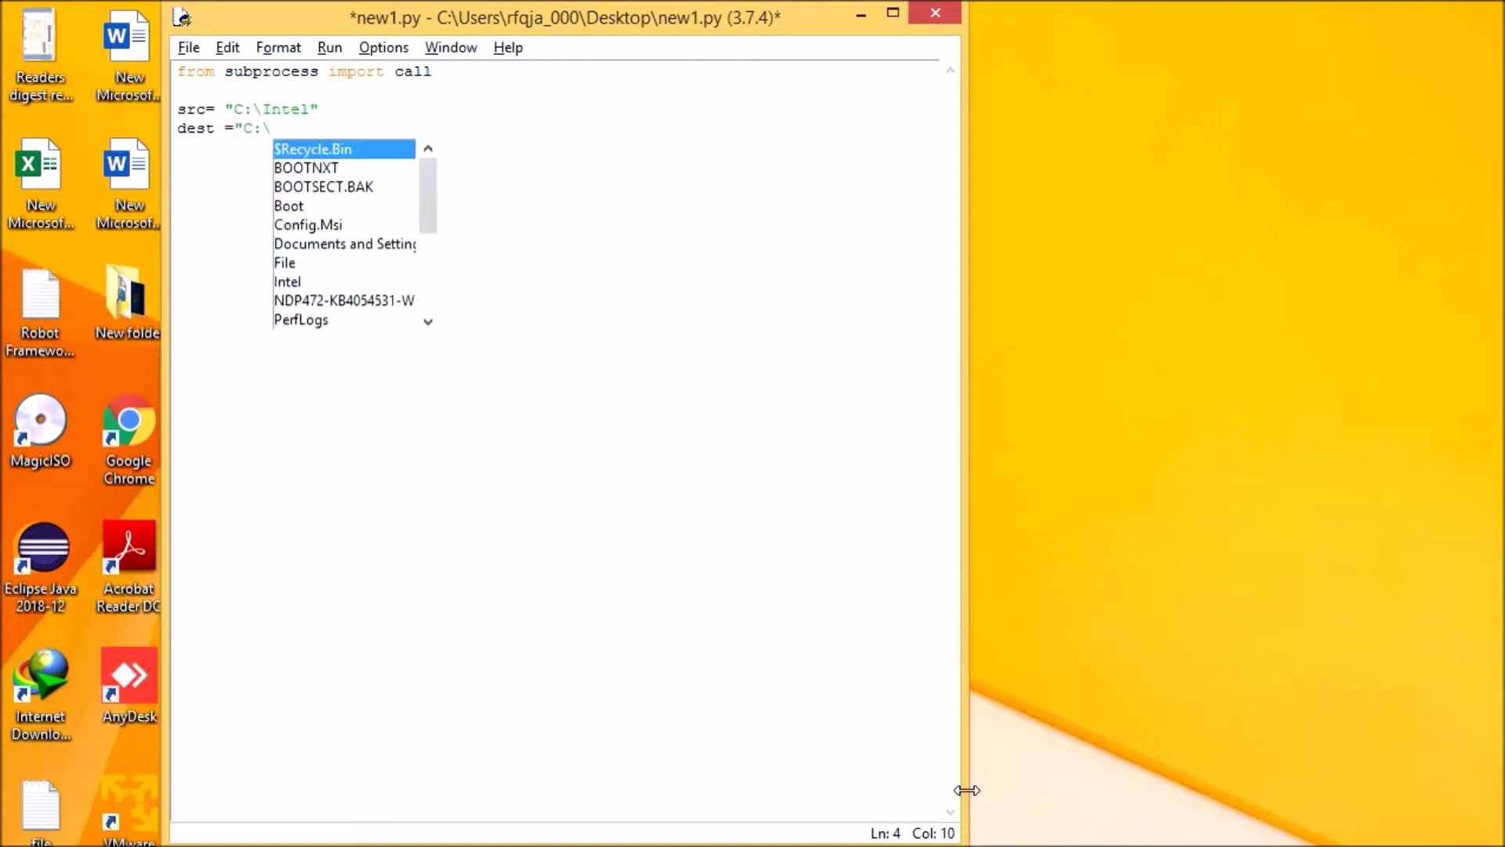
text(File)
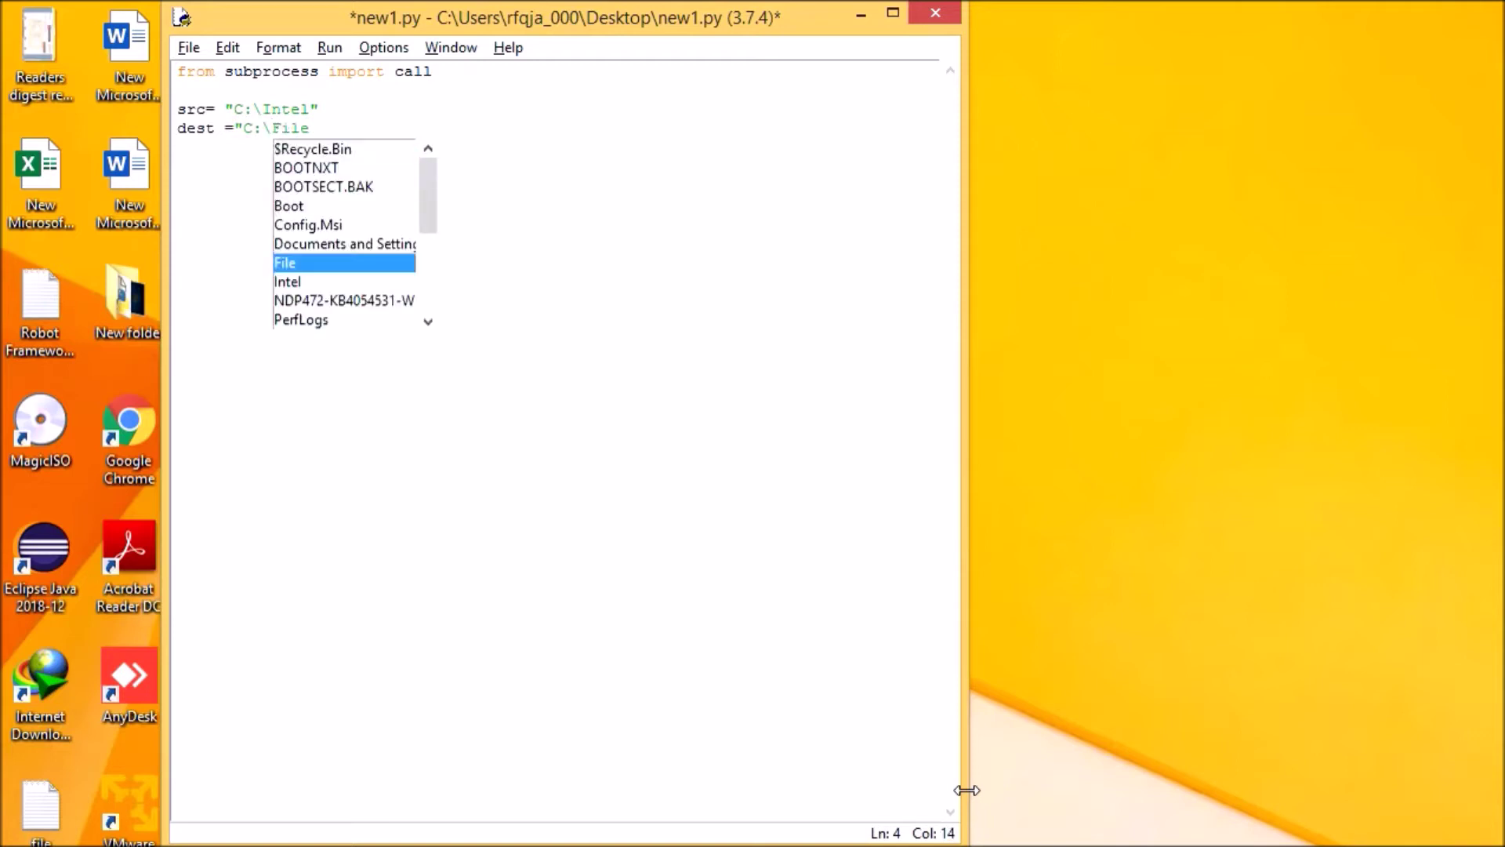
text(")
key(Return)
key(Return)
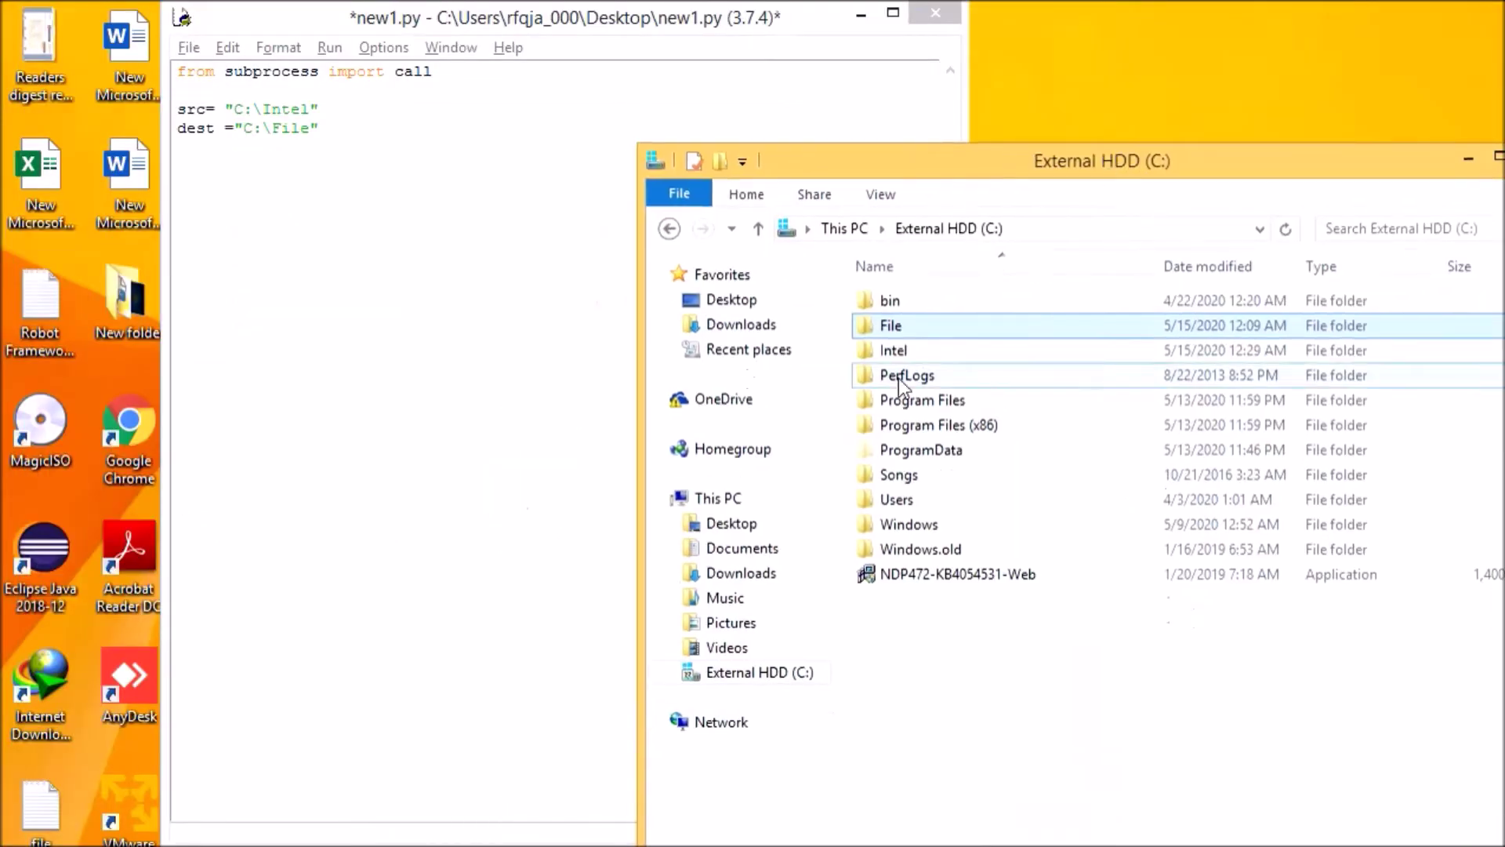
Browse the contents of C:\Intel and its Logs subfolder.
double_click(917, 358)
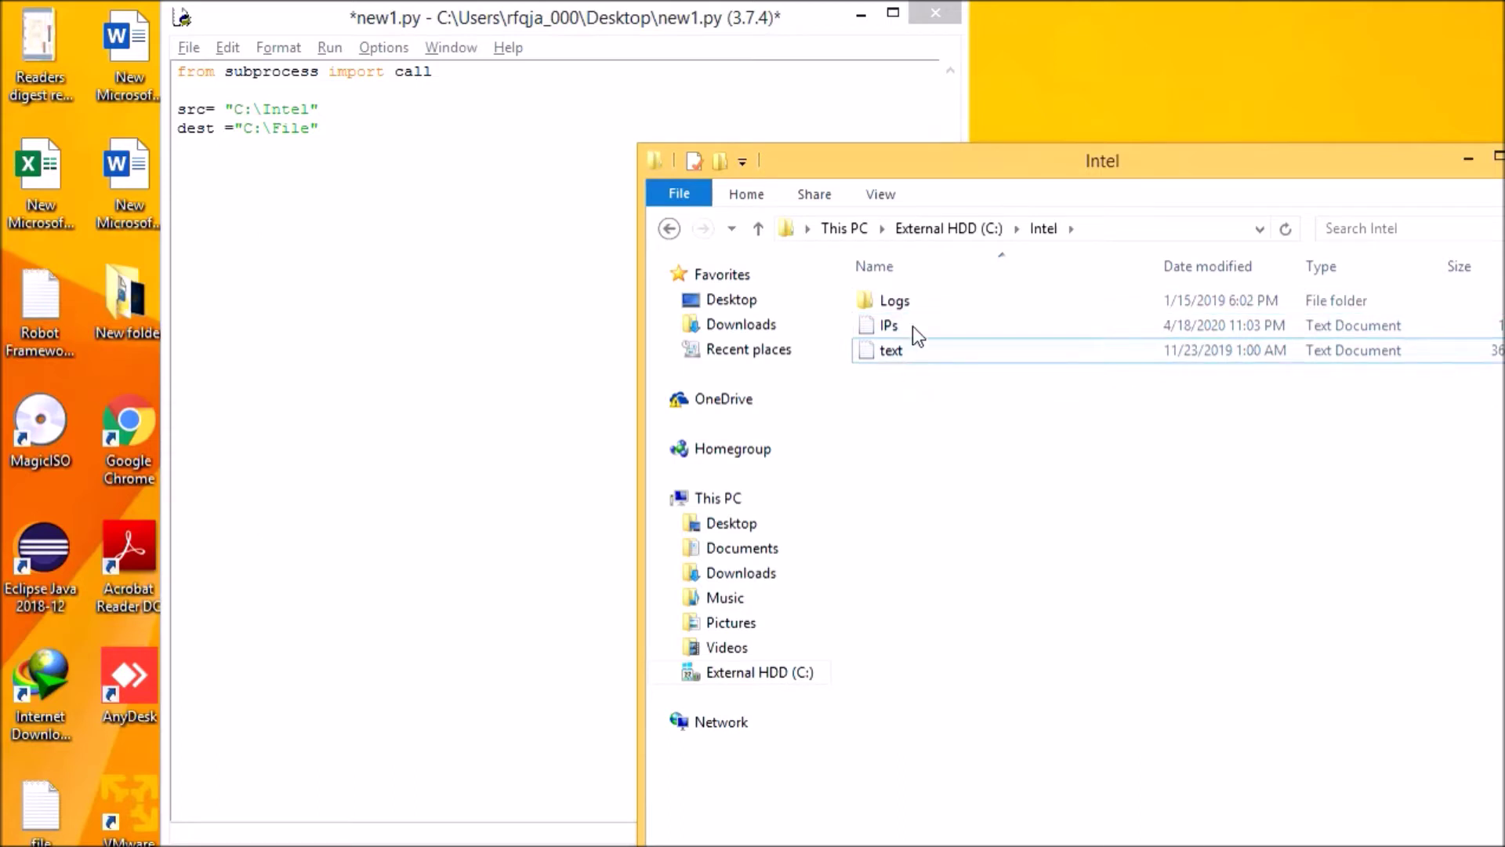
click(920, 304)
double_click(920, 301)
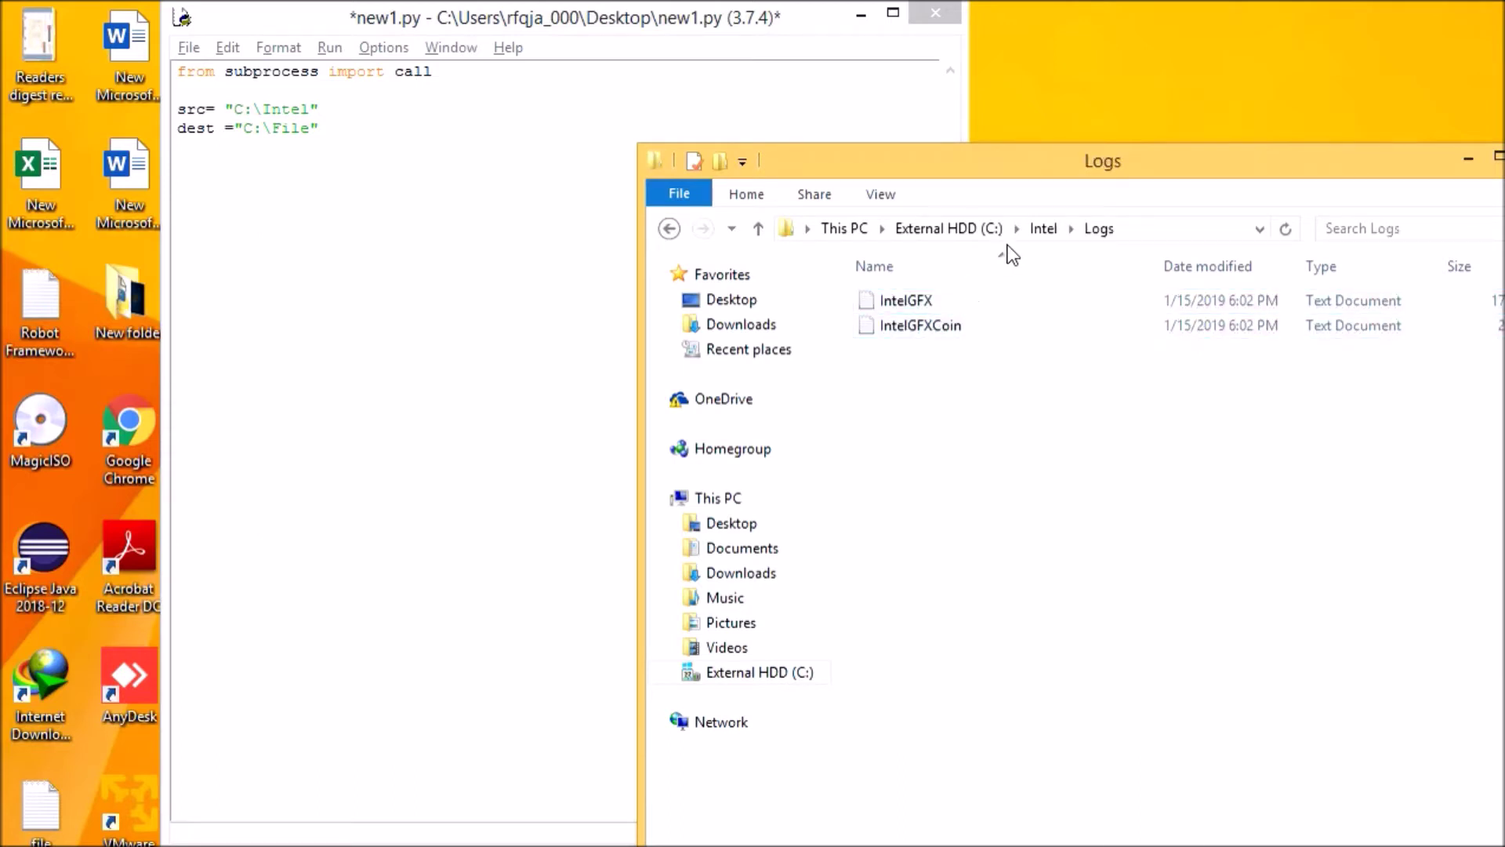
Go back up to drive C: and open the empty C:\File folder.
click(1043, 228)
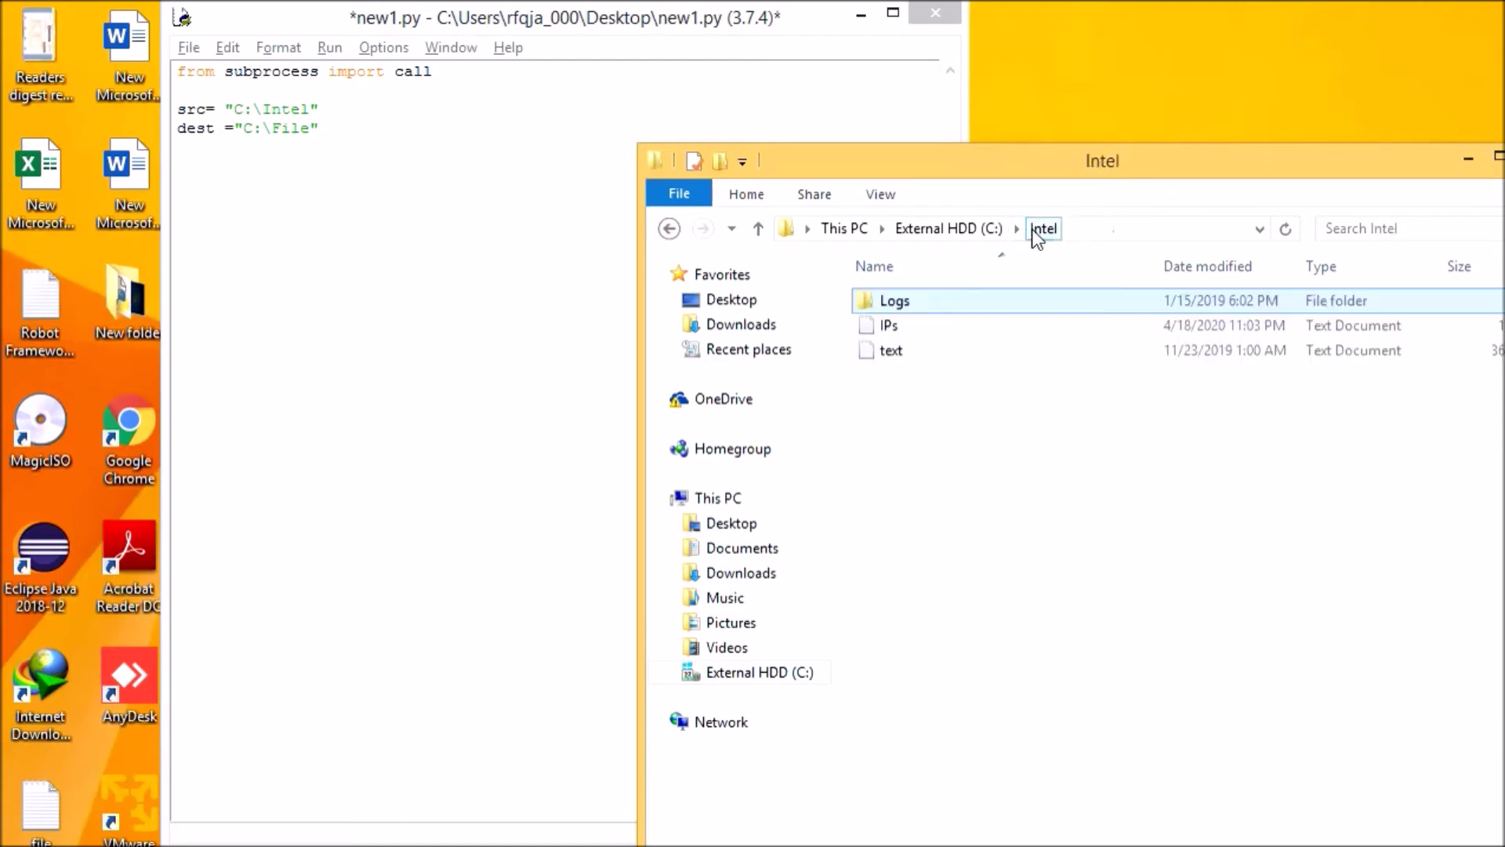
click(967, 227)
double_click(910, 324)
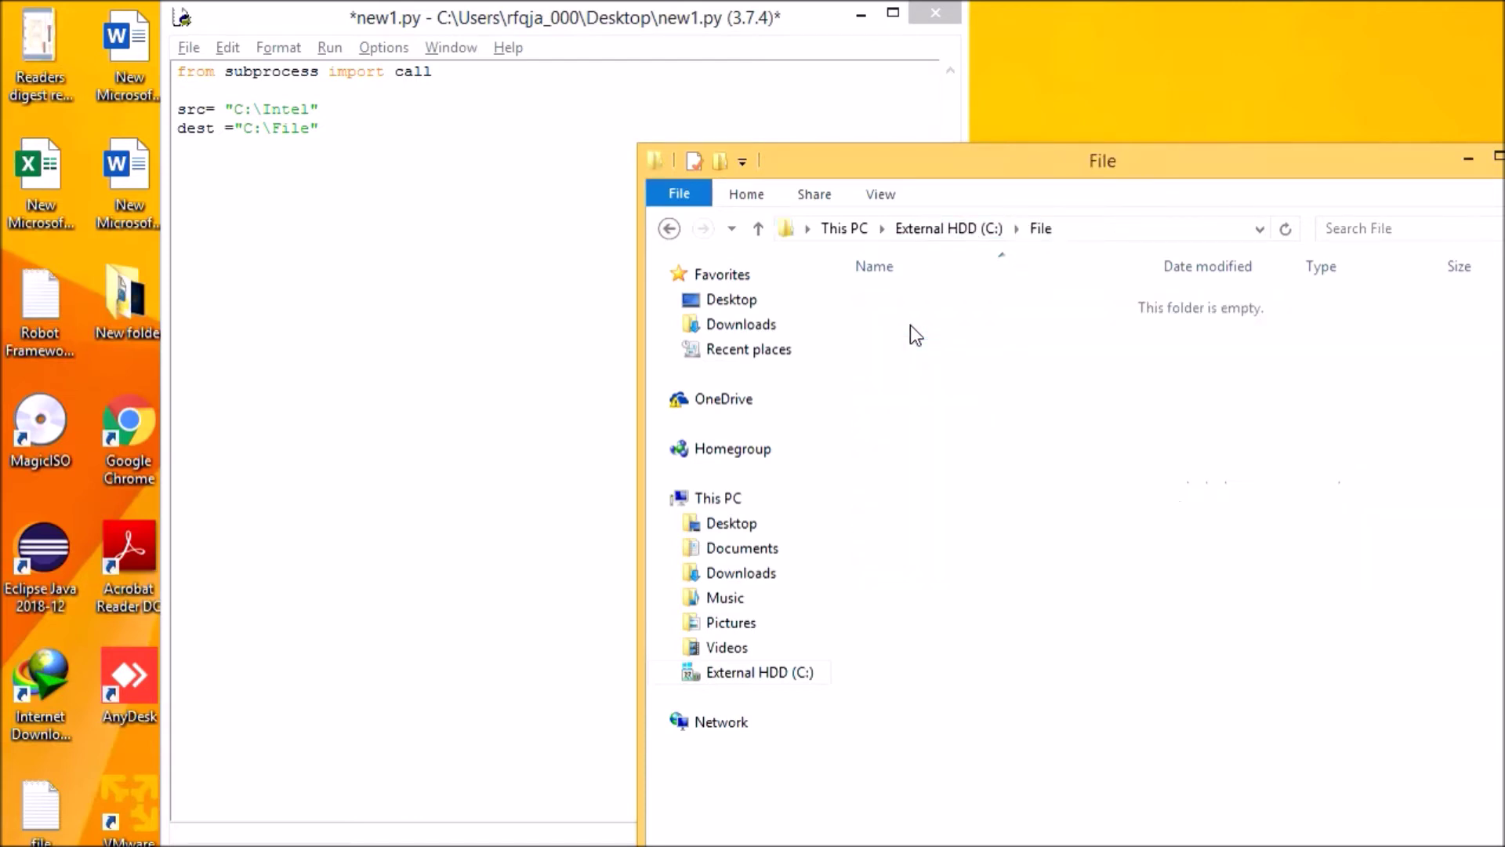
click(267, 168)
text(c)
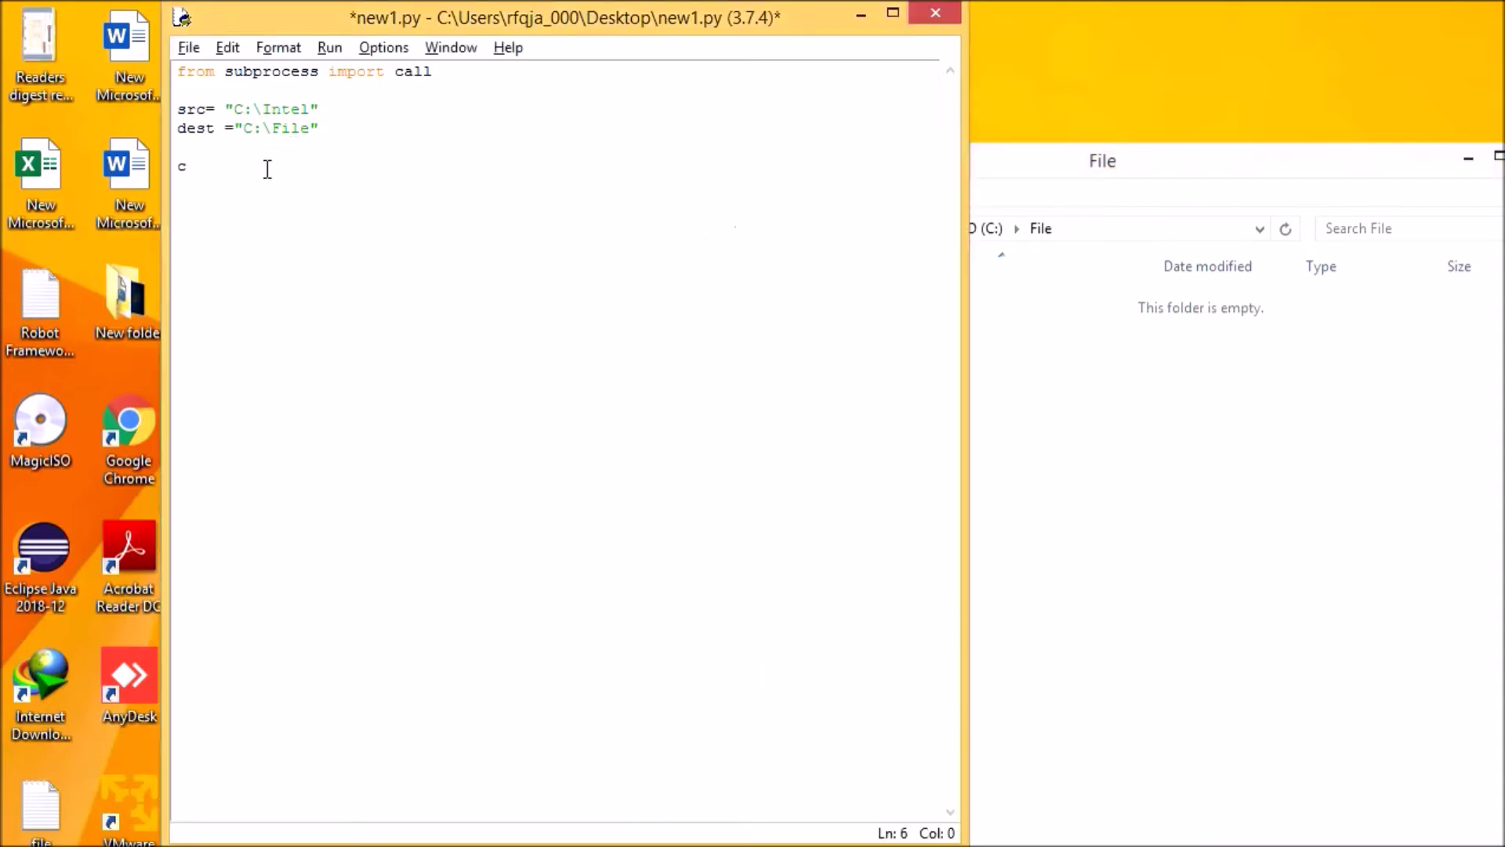
text(all)
text( ()
text([")
text(xcop)
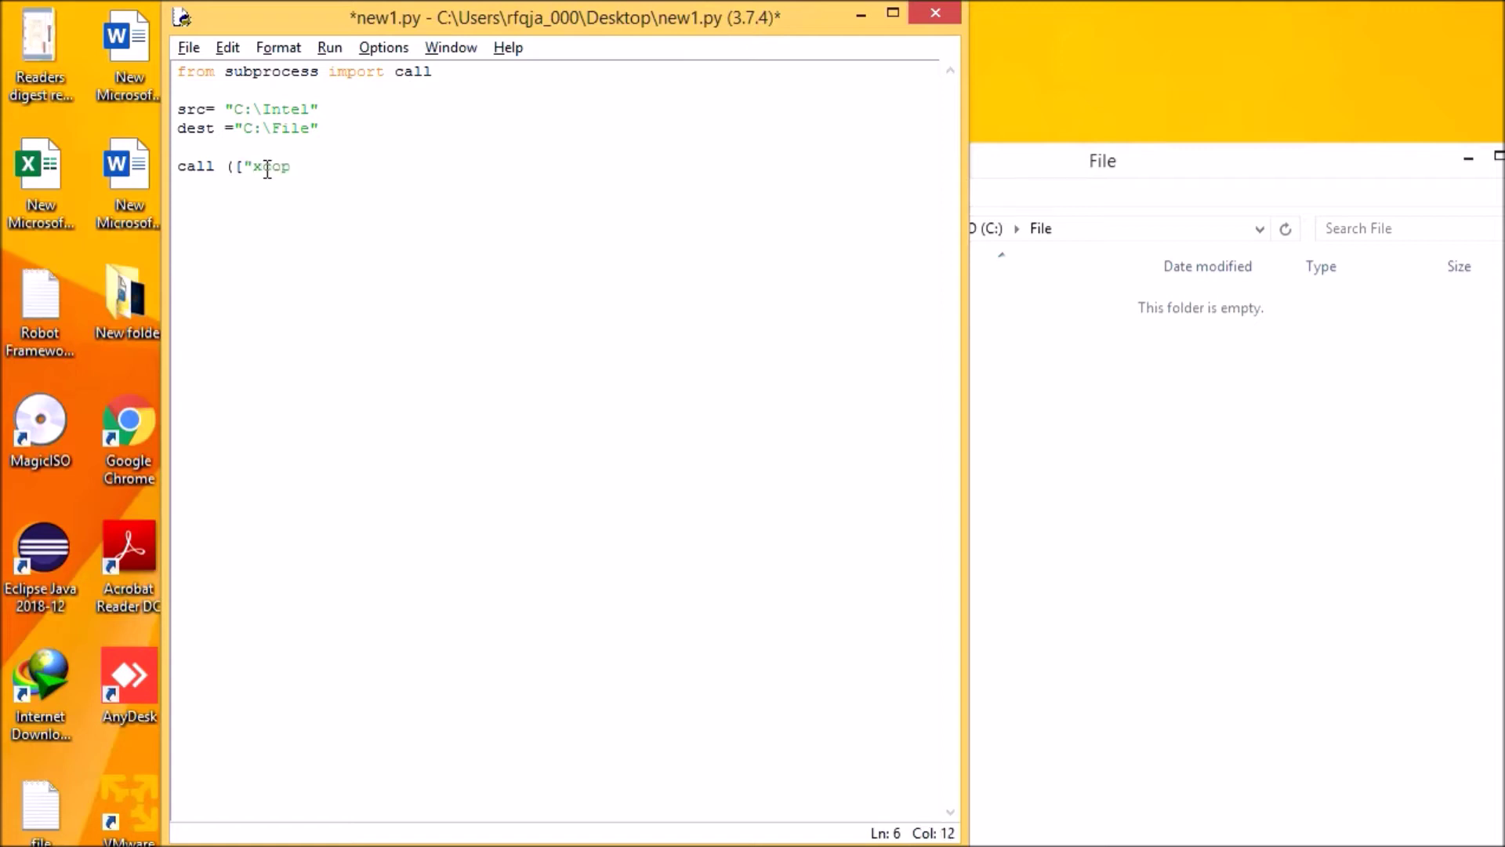
text(y")
text(,src,)
text(dest,)
text("/S")
text(]))
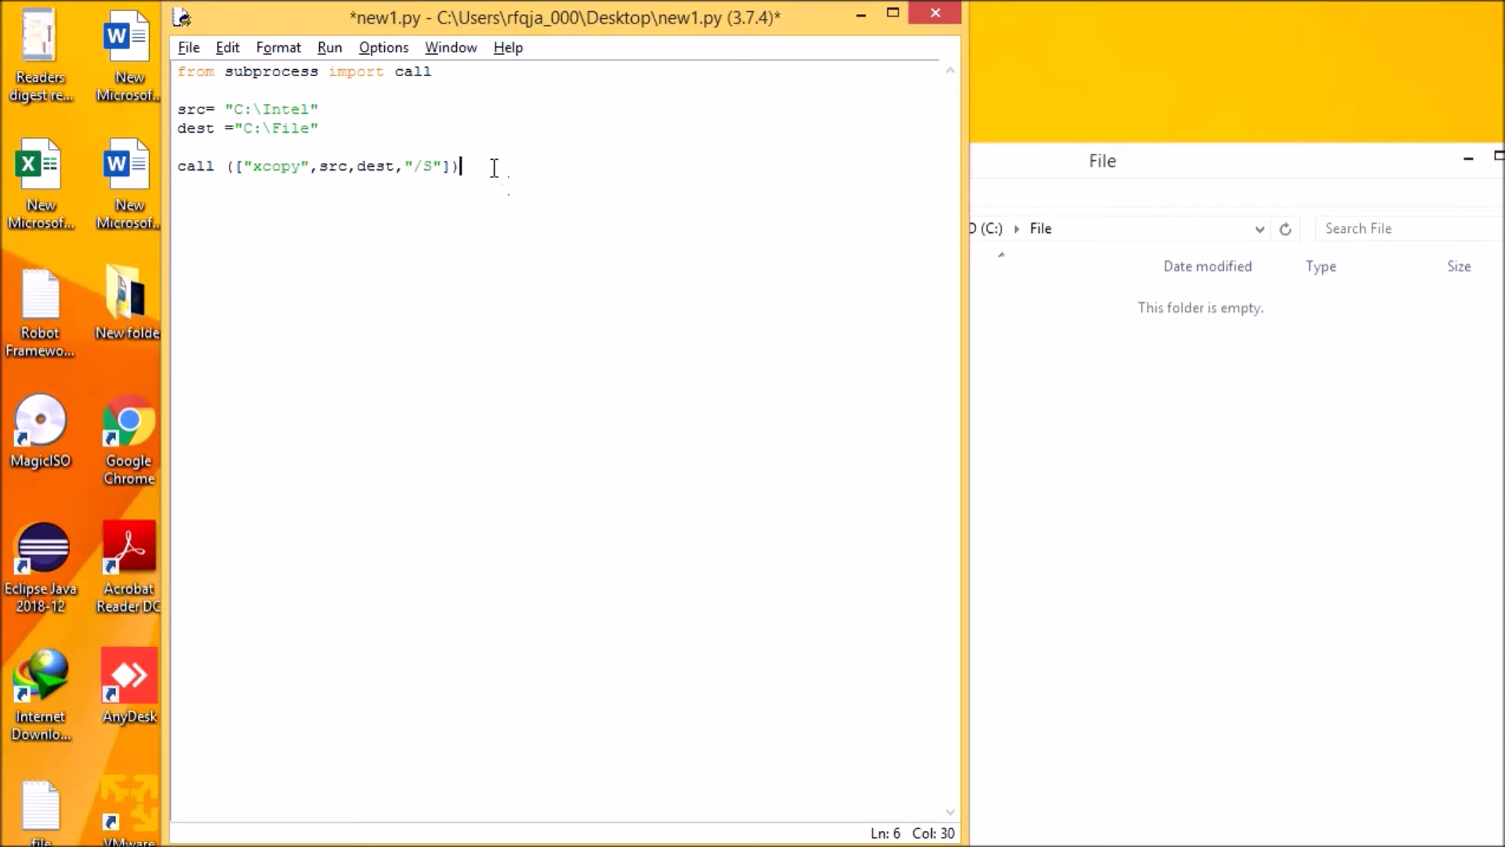
Save new1.py with the line call(["xcopy",src,dest,"/S"]).
key(ctrl+s)
click(325, 49)
Run the xcopy script and inspect the copied Logs folder in C:\File.
click(358, 119)
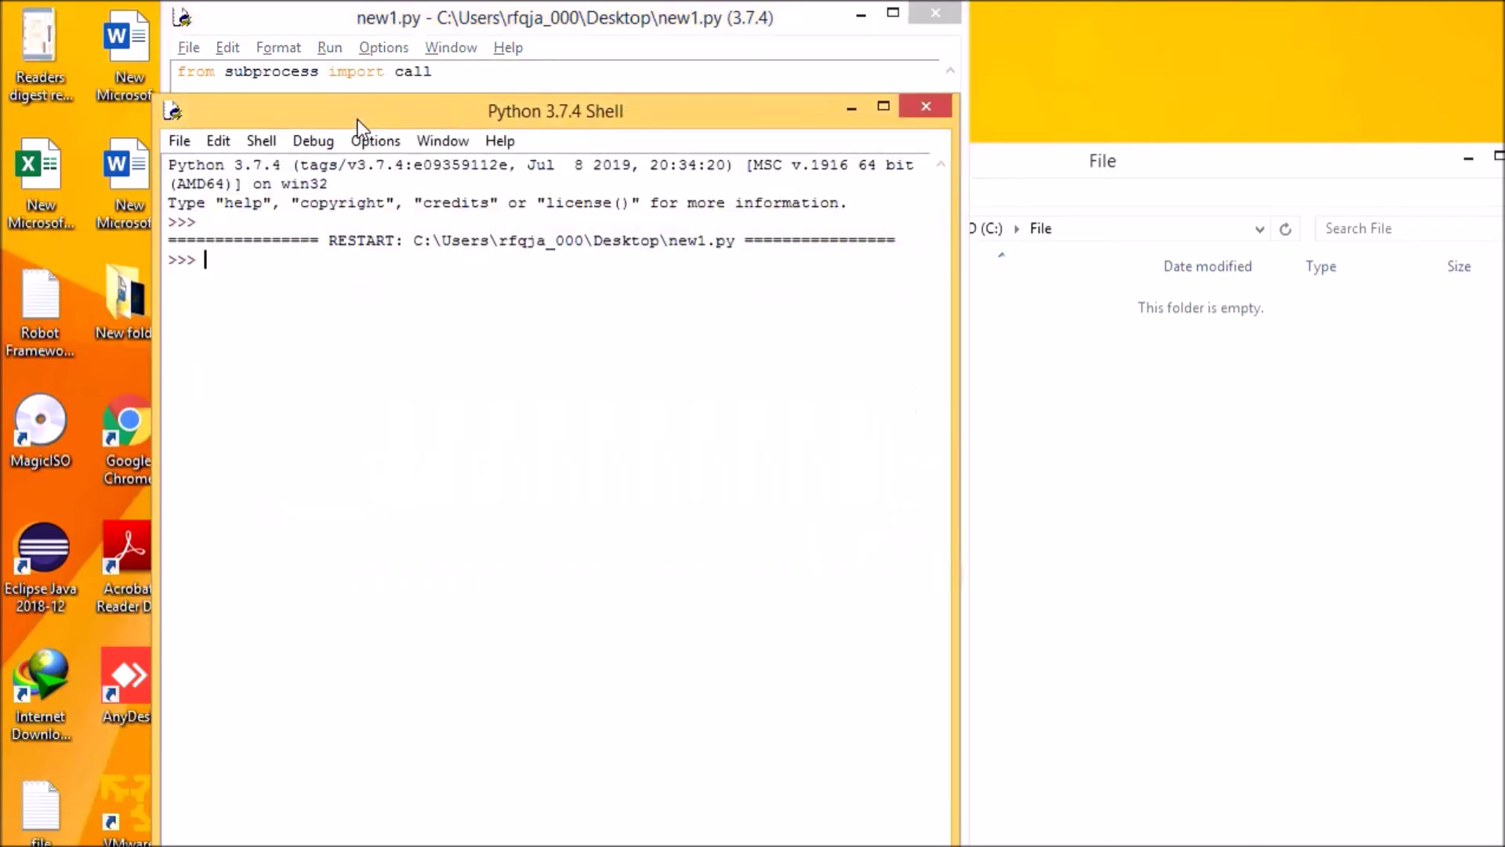
click(1141, 469)
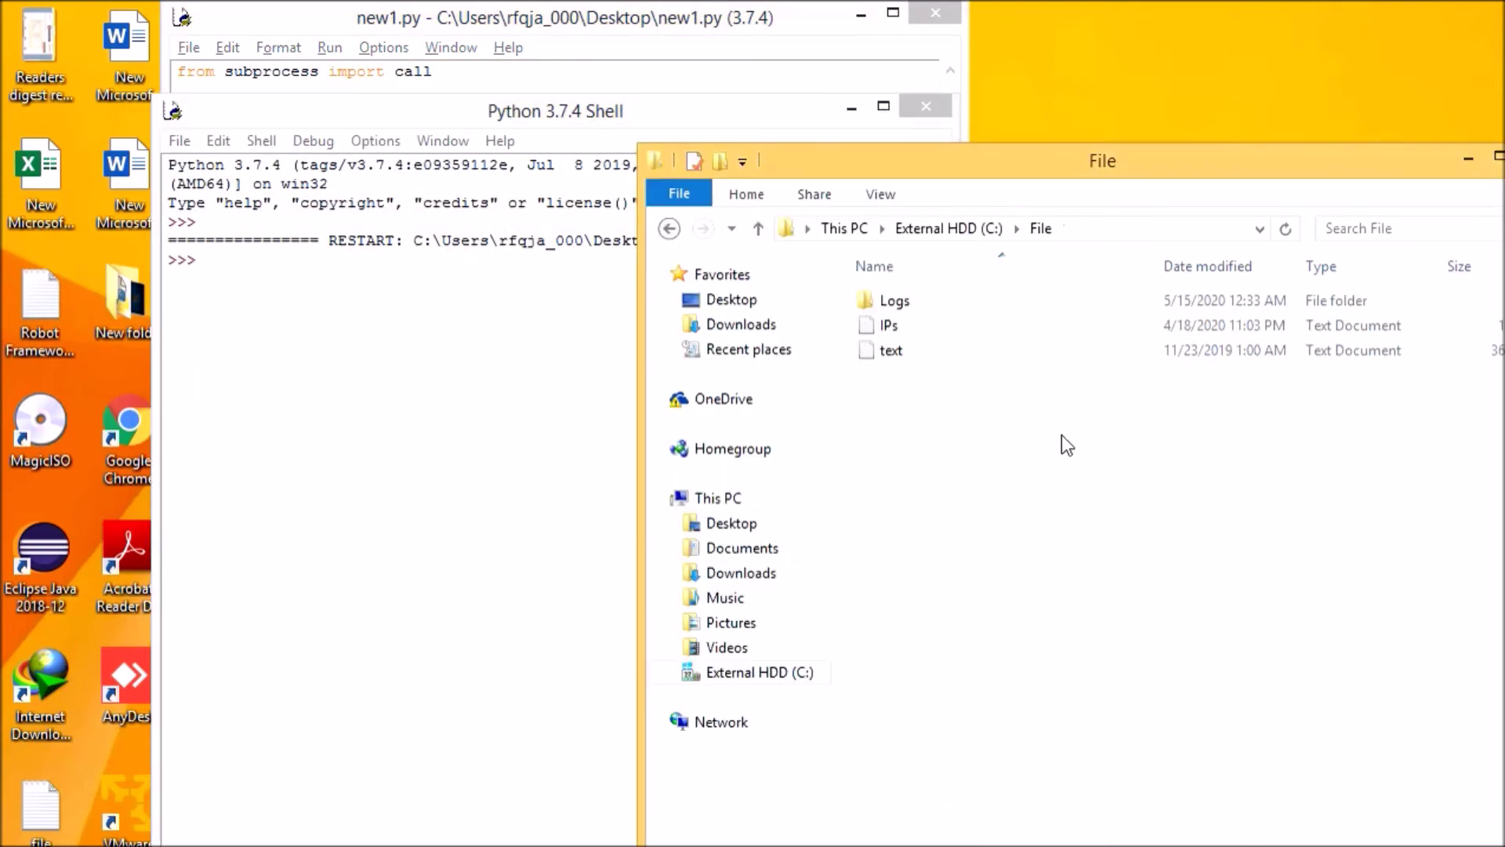
click(958, 294)
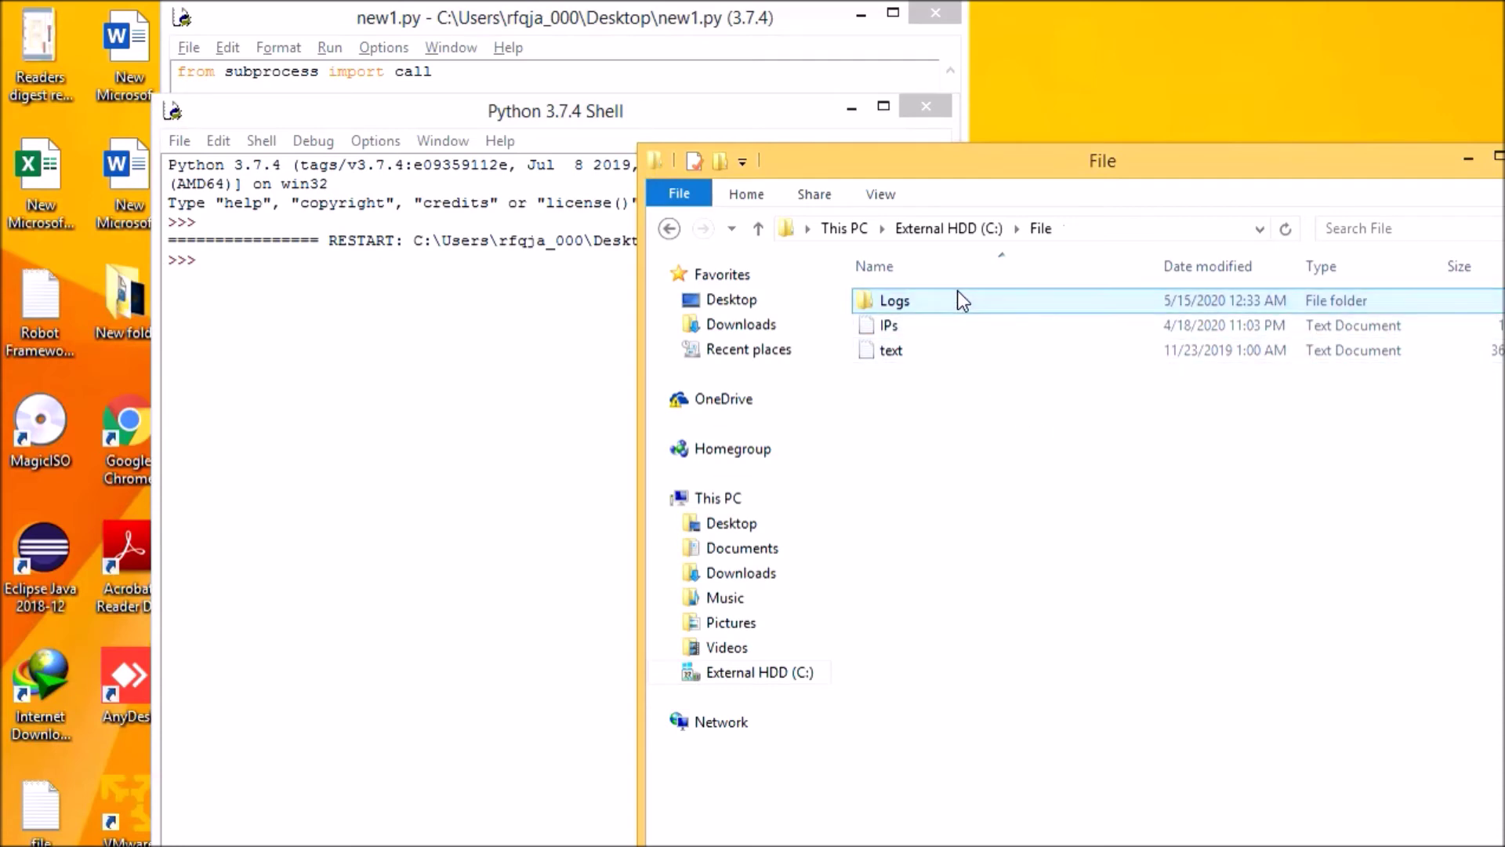
double_click(957, 299)
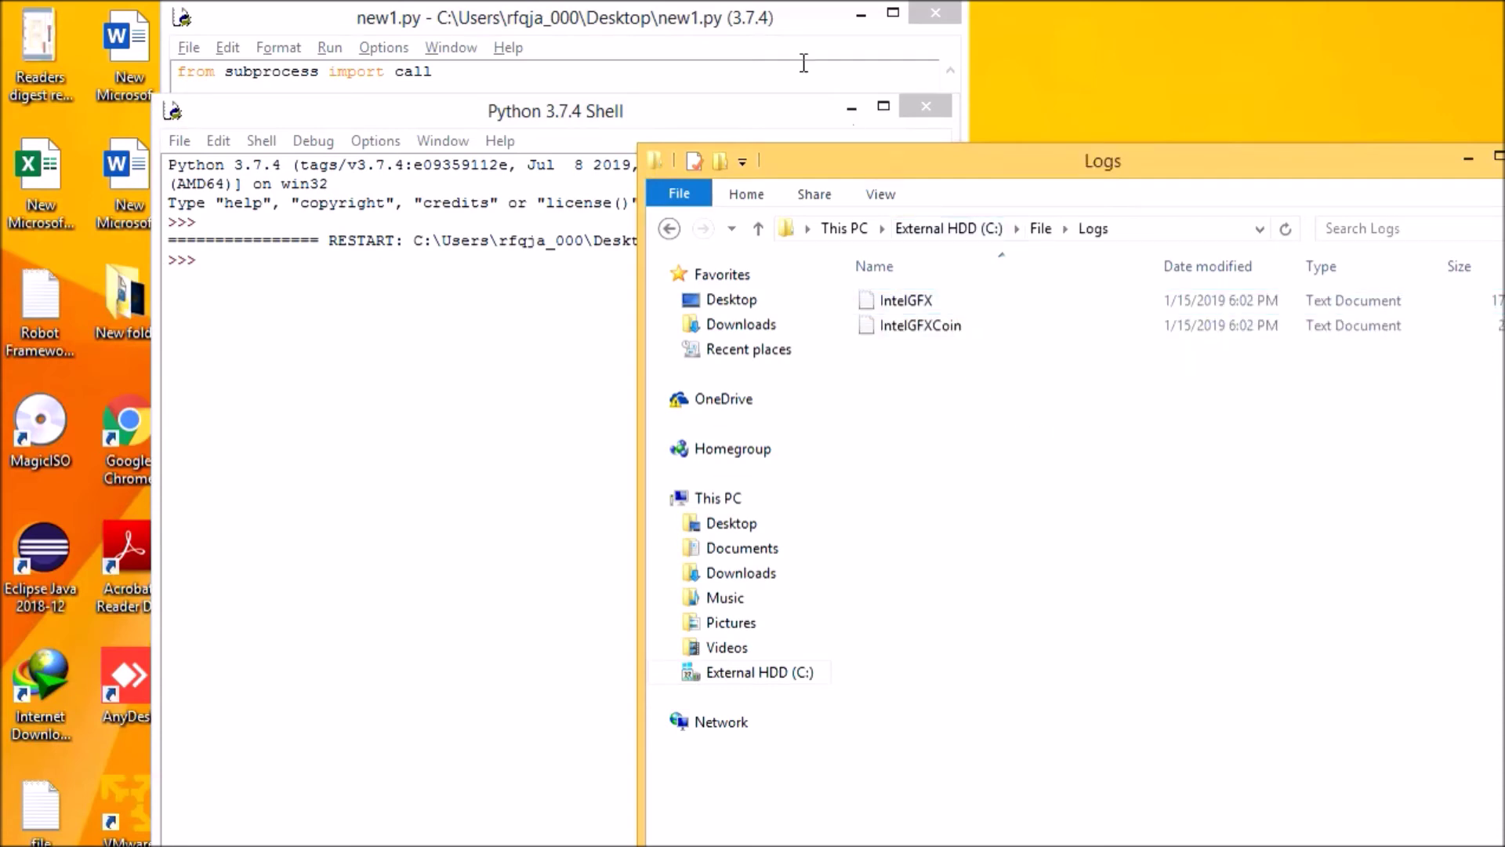
Delete the copied Logs, IPs and text items from C:\File.
click(1041, 228)
drag(922, 379, 965, 300)
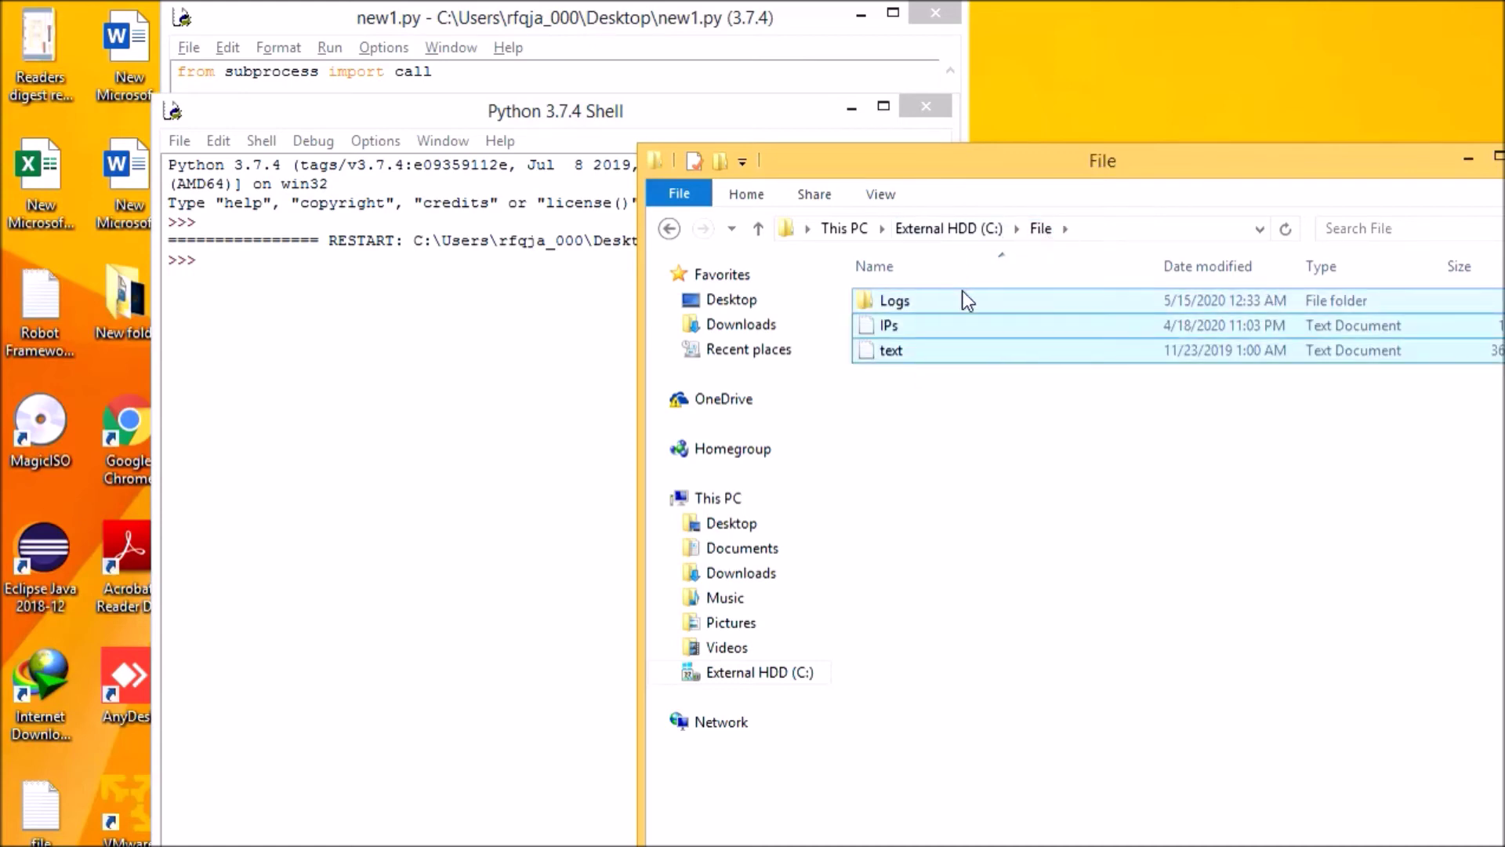
key(shift+Delete)
key(Return)
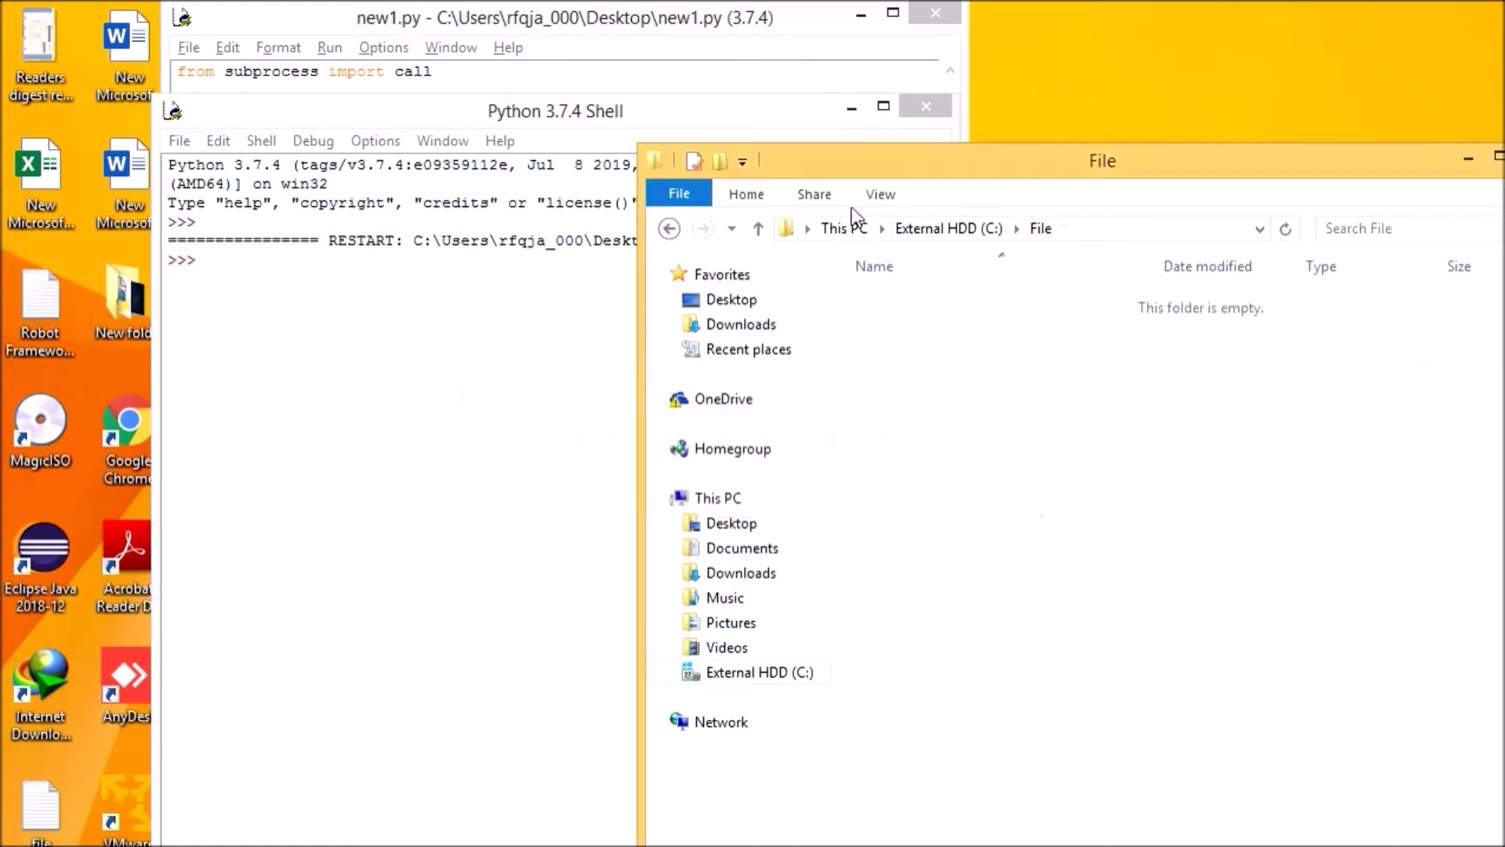
Change the call's command from "xcopy" to "robocopy" and save new1.py.
click(686, 38)
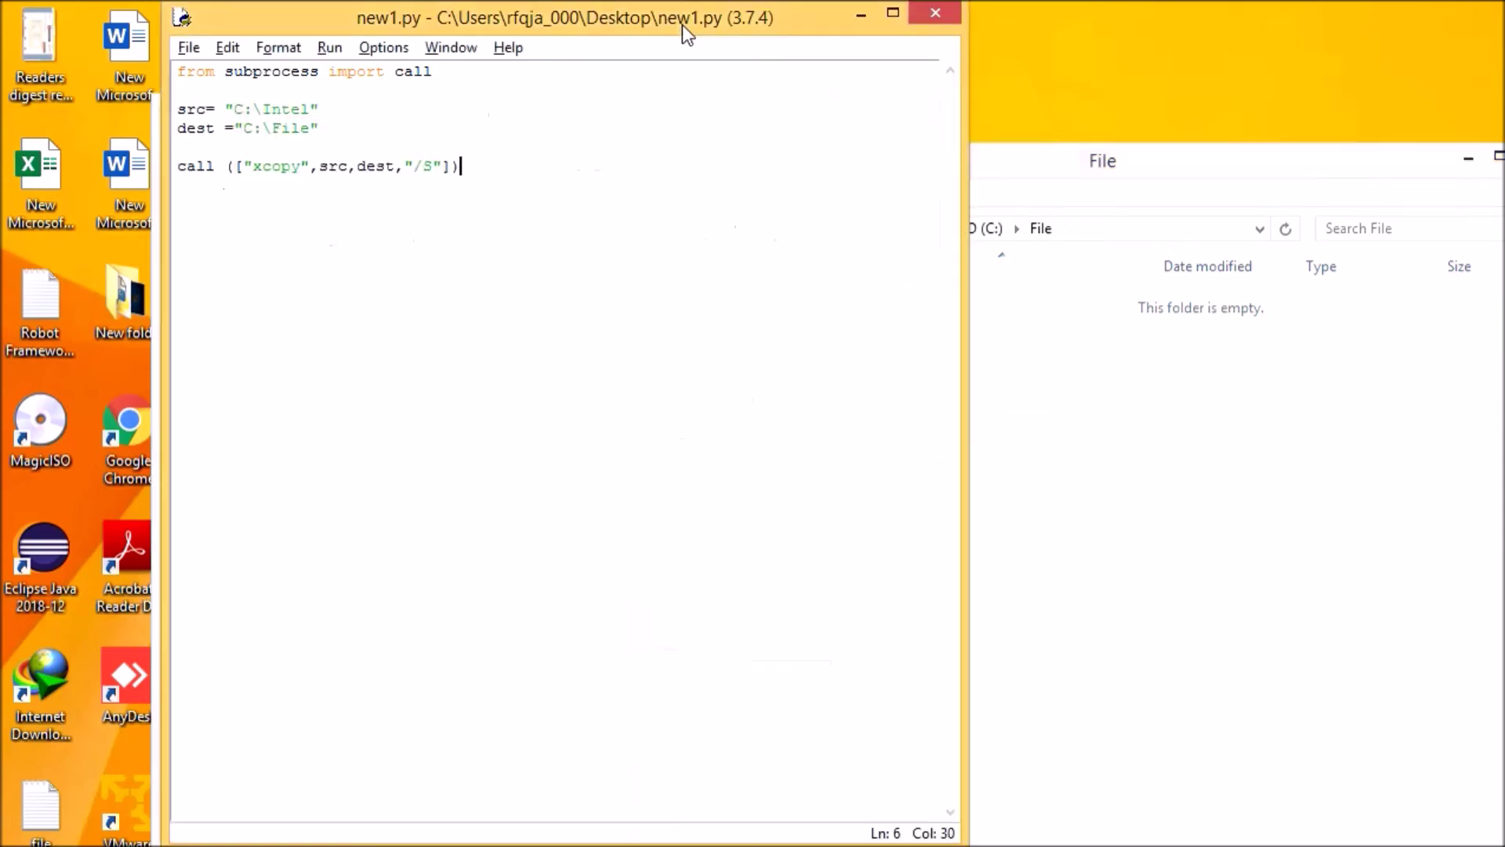
click(302, 167)
key(BackSpace)
key(BackSpace)
key(BackSpace)
key(BackSpace)
key(BackSpace)
text(ro)
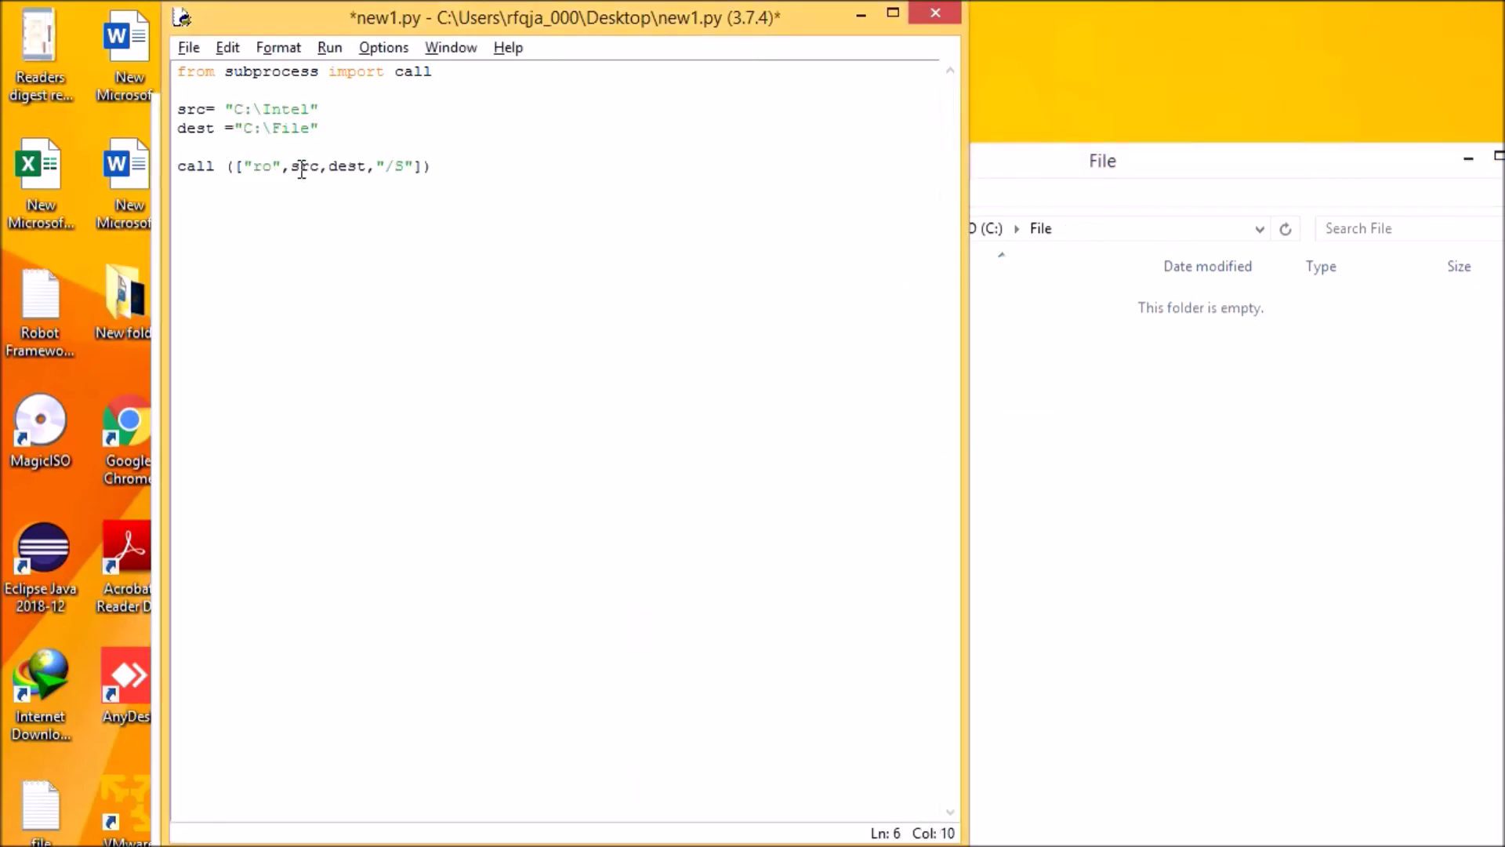
text(bocopy)
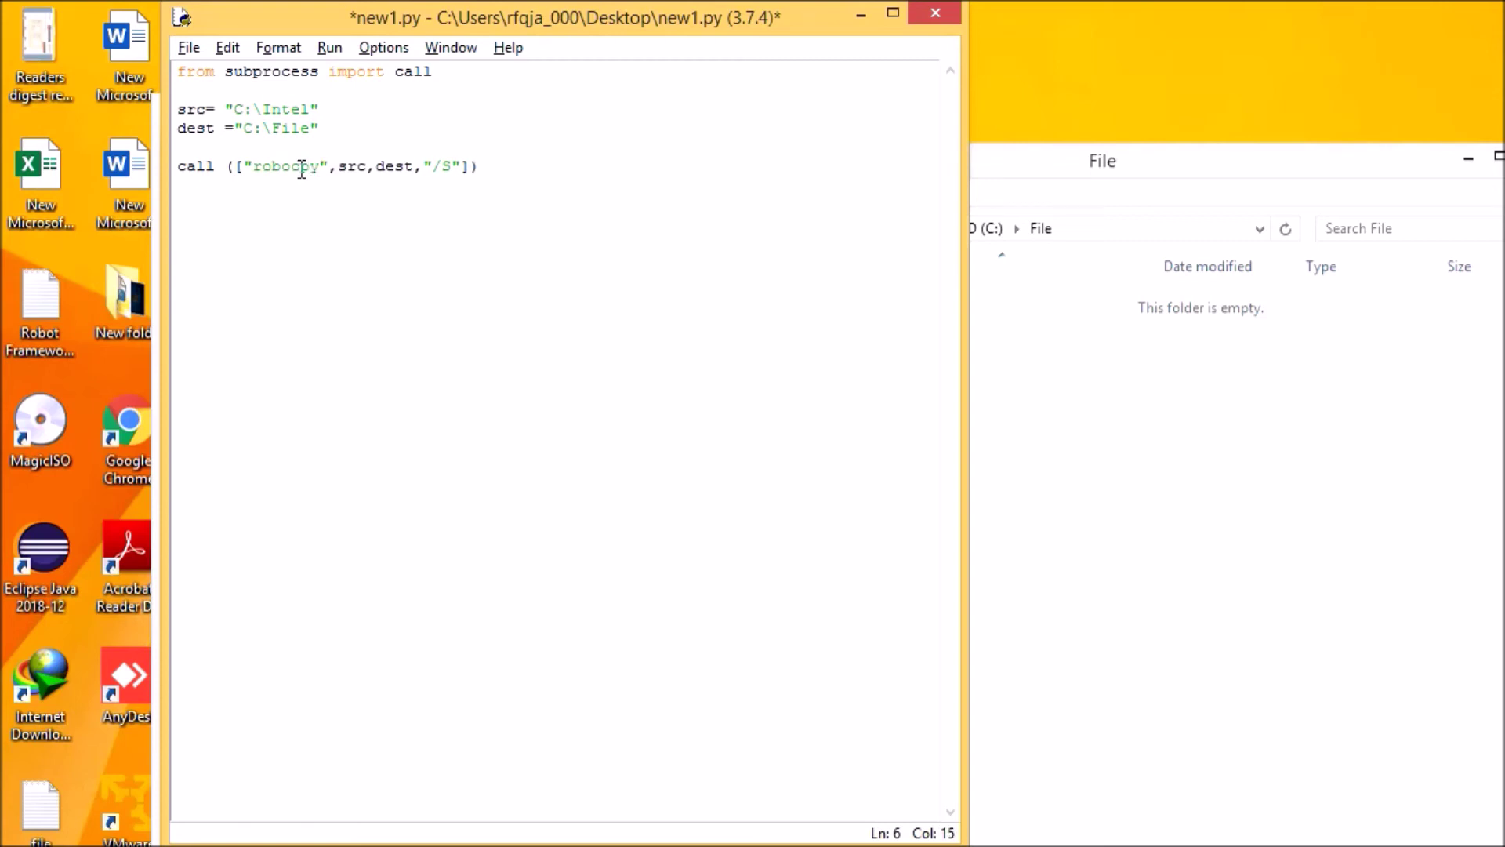
key(BackSpace)
text(py)
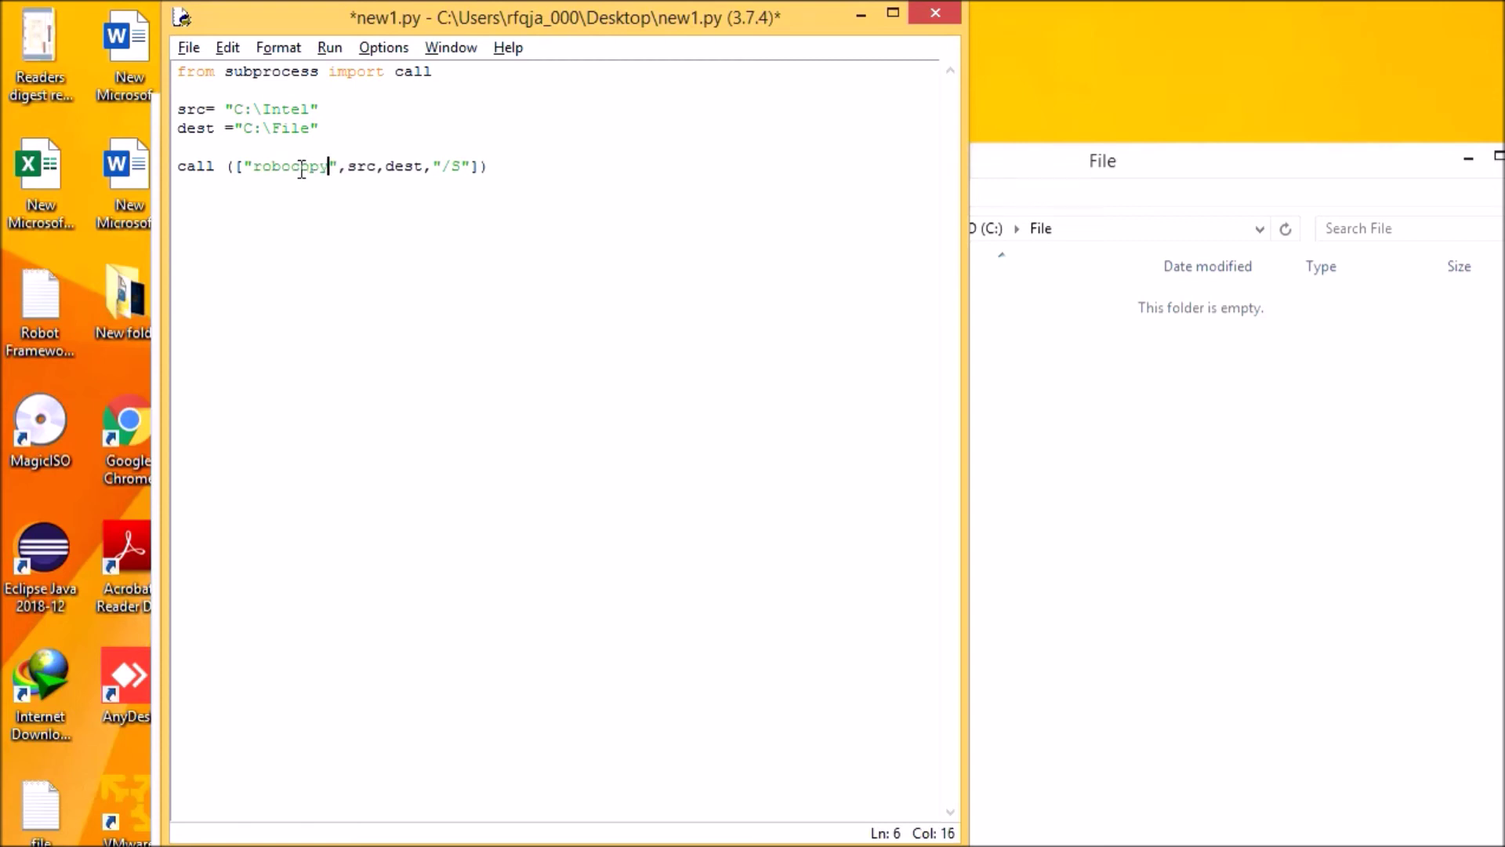
key(ctrl+s)
click(329, 49)
Run the robocopy script and check that Logs, IPs and text appear in C:\File.
click(365, 118)
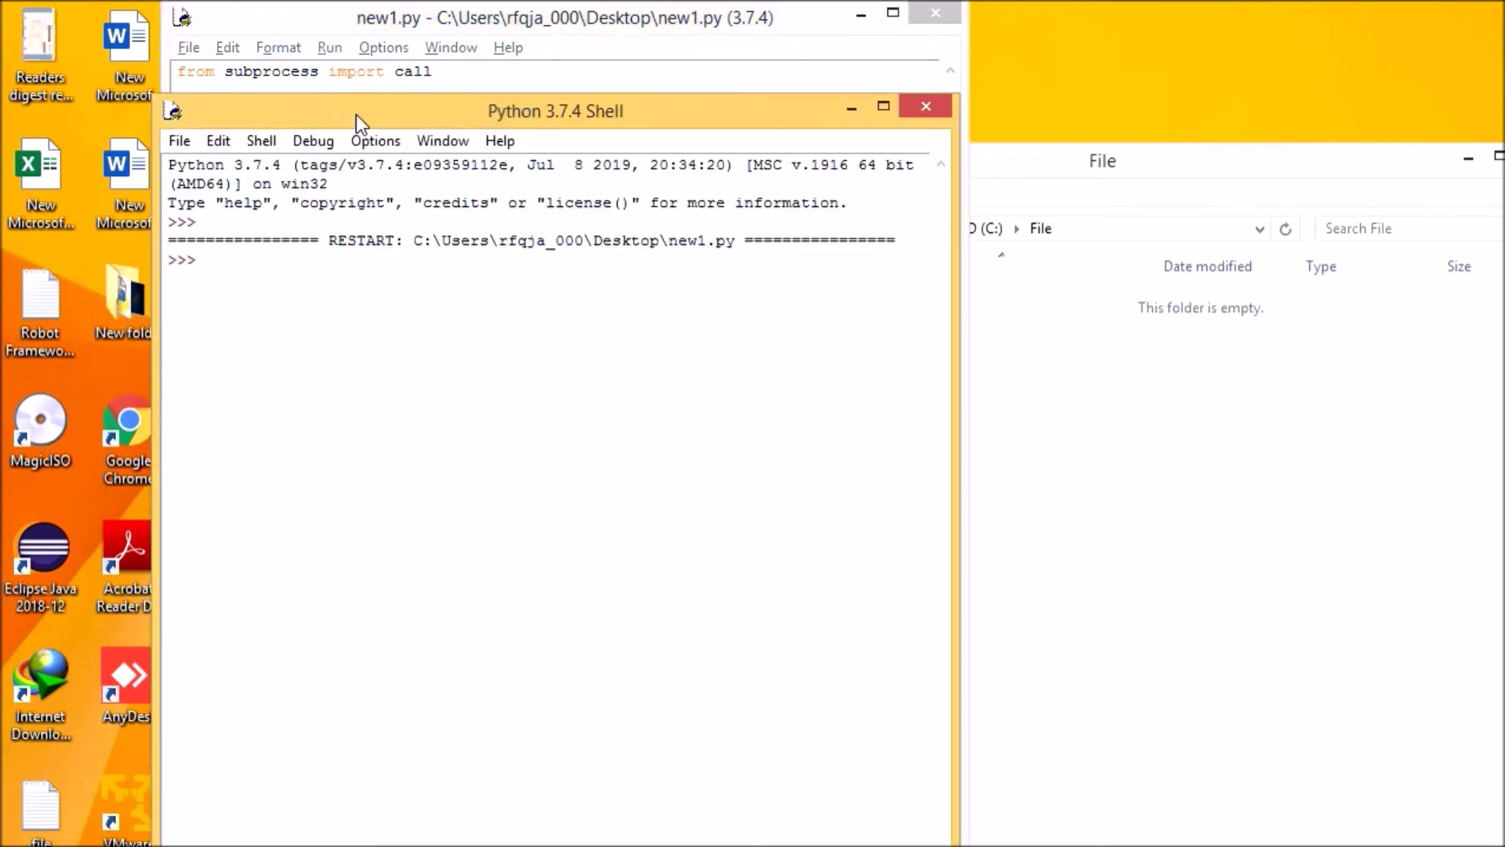
click(1241, 534)
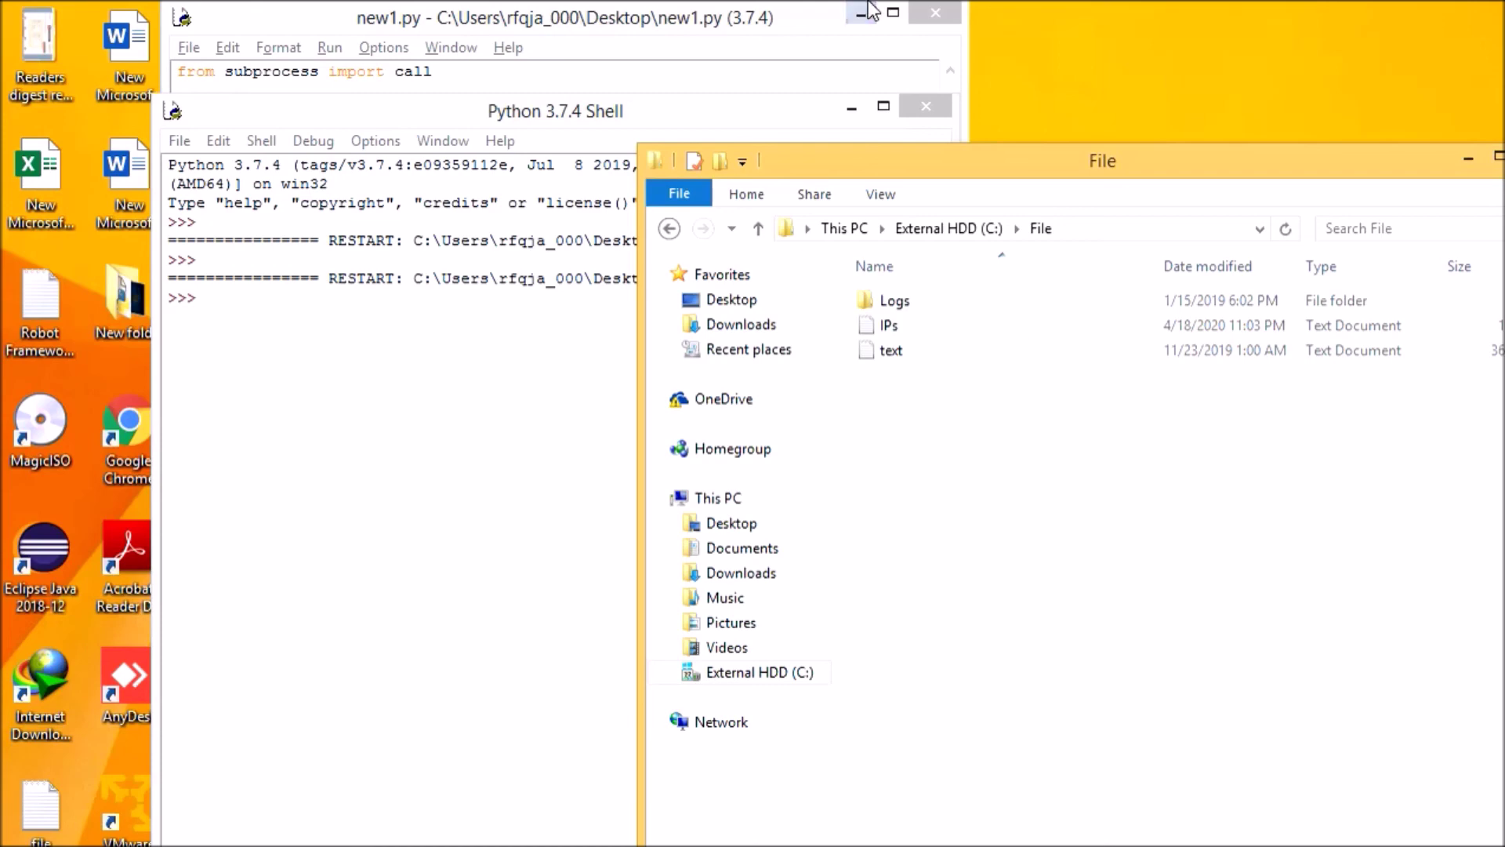
click(742, 23)
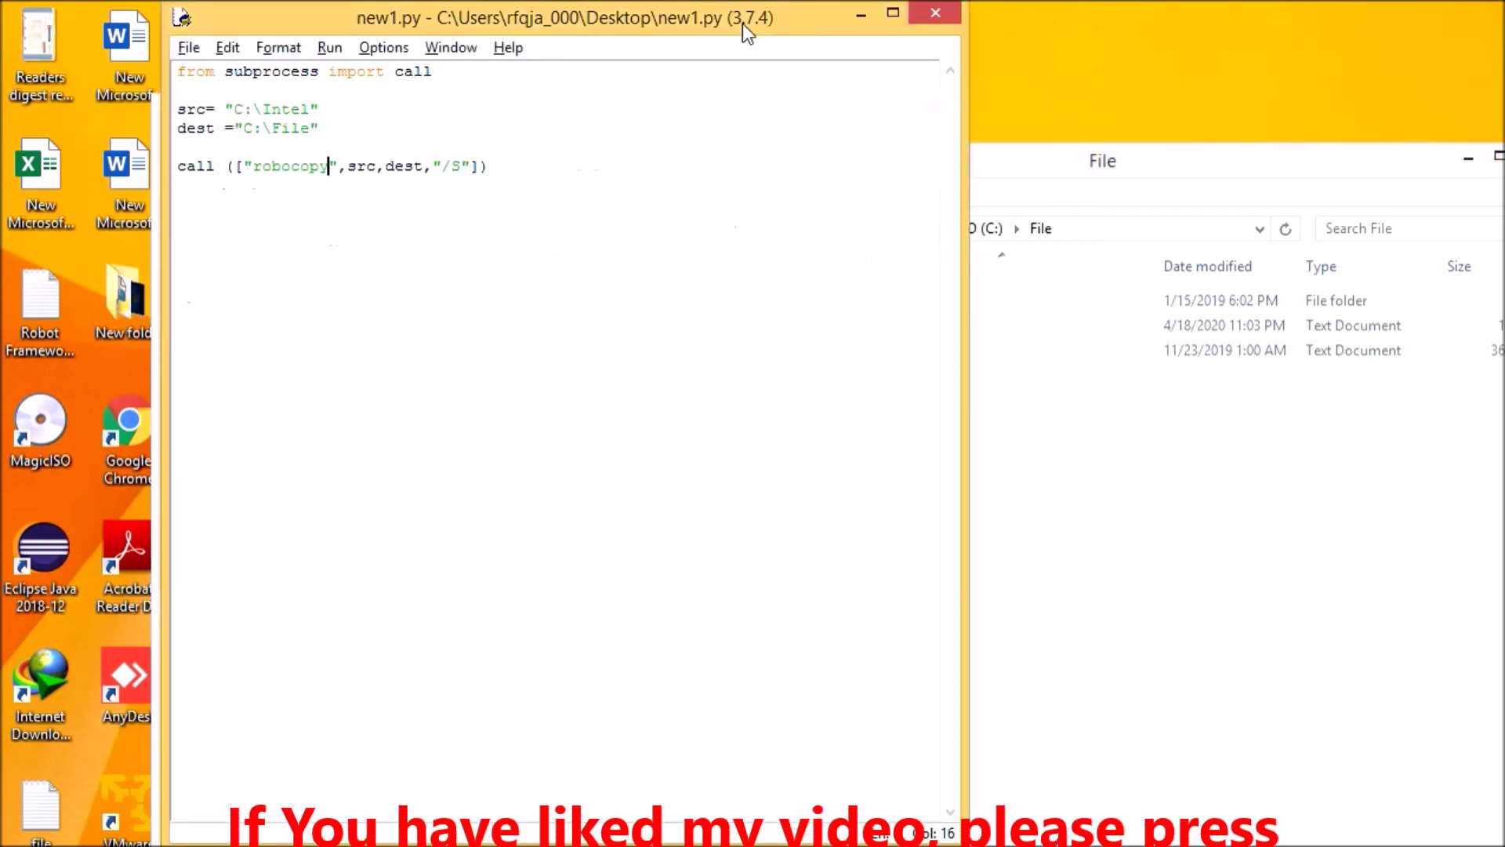